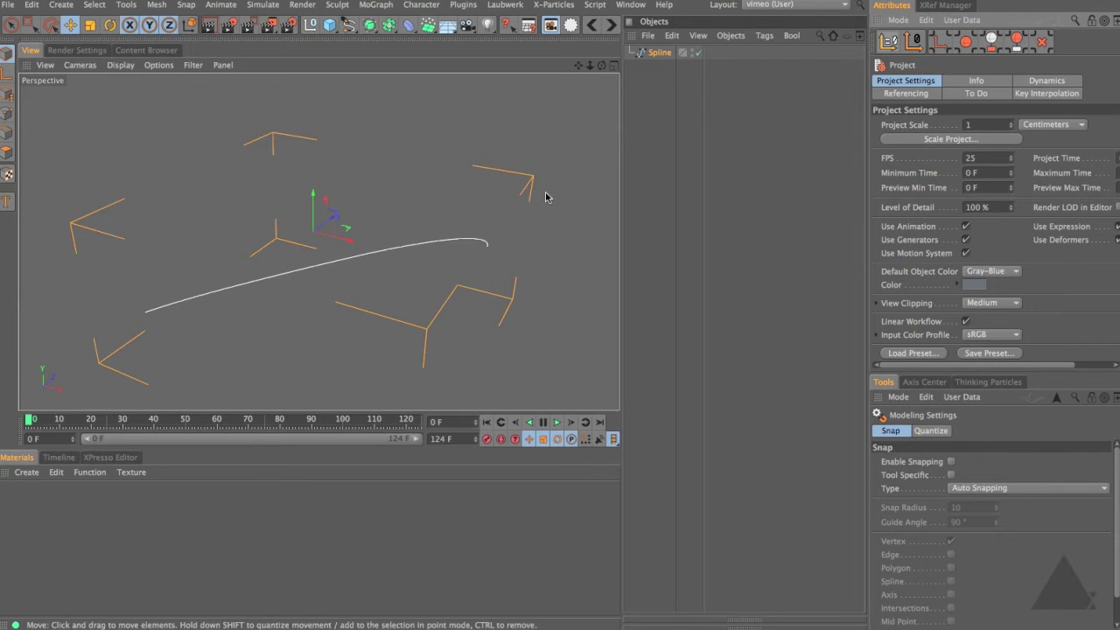
# - Orbit the Perspective view until the S-shaped spline is seen face-on
pyautogui.keyDown('alt'); pyautogui.moveTo(416, 247); pyautogui.dragTo(370, 125); pyautogui.keyUp('alt')
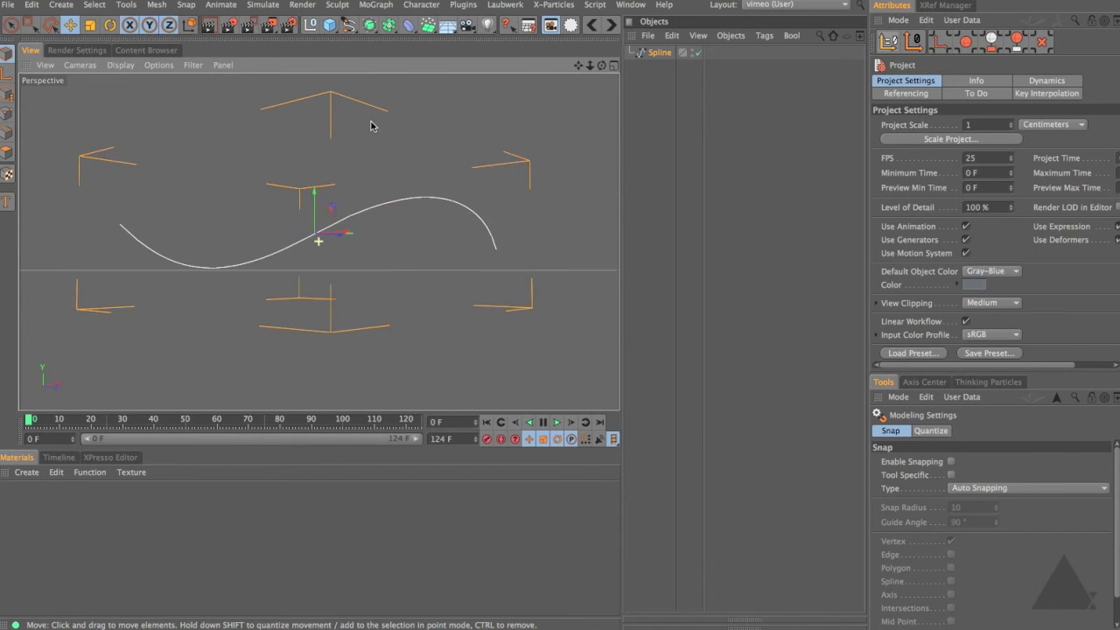
# - Add an X-Particles Emitter with an Align to Spline tag using Spline as its path
pyautogui.click(553, 6)
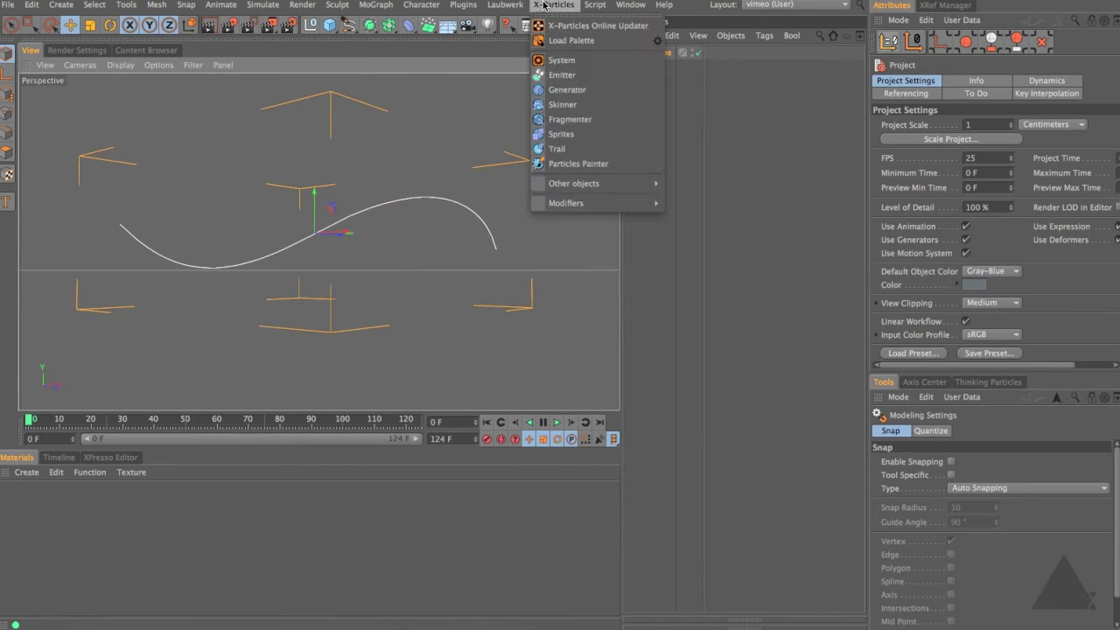
pyautogui.click(587, 79)
pyautogui.rightClick(676, 53)
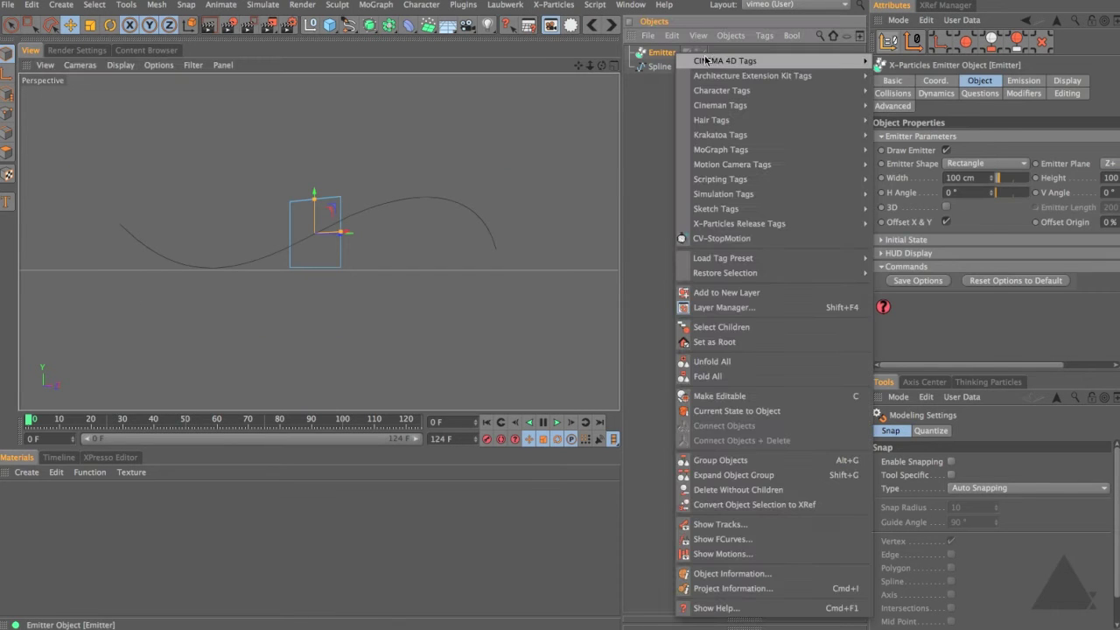
pyautogui.moveTo(866, 61)
pyautogui.click(892, 75)
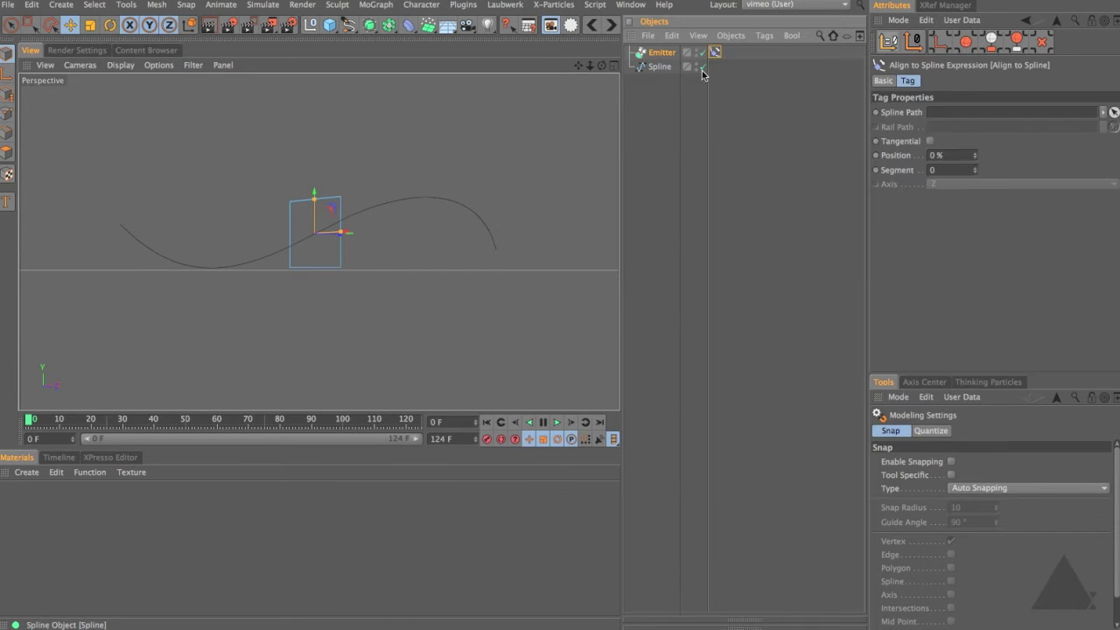
pyautogui.moveTo(660, 68); pyautogui.dragTo(959, 114)
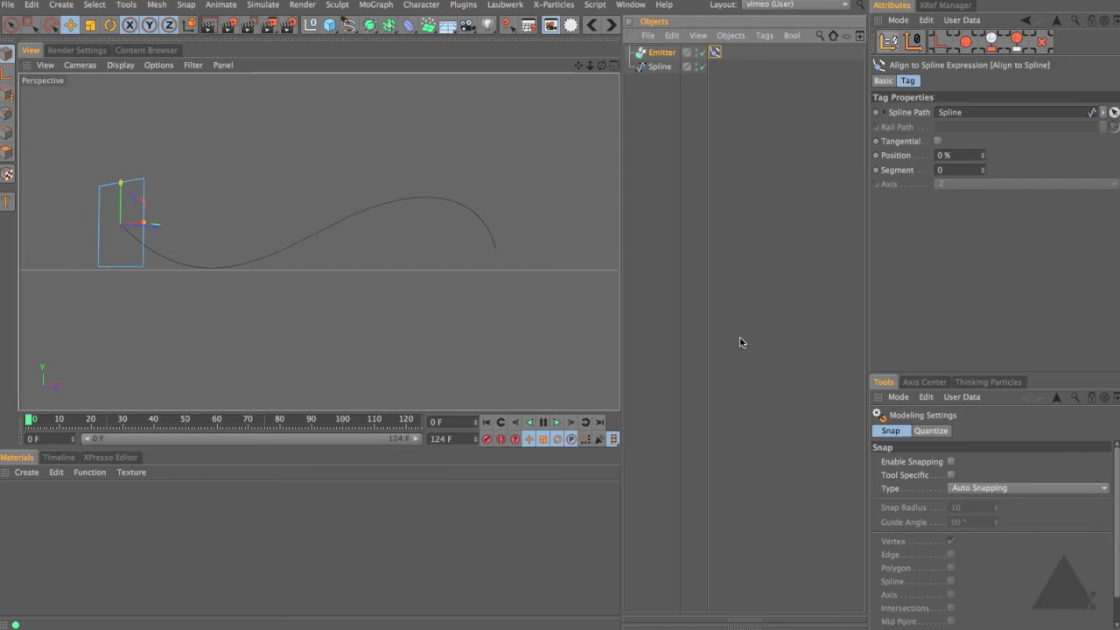
# - Keyframe the emitter's spline position at 0% on frame 0 and 100% on frame 100
pyautogui.click(909, 156)
pyautogui.keyDown('ctrl'); pyautogui.click(879, 154); pyautogui.keyUp('ctrl')
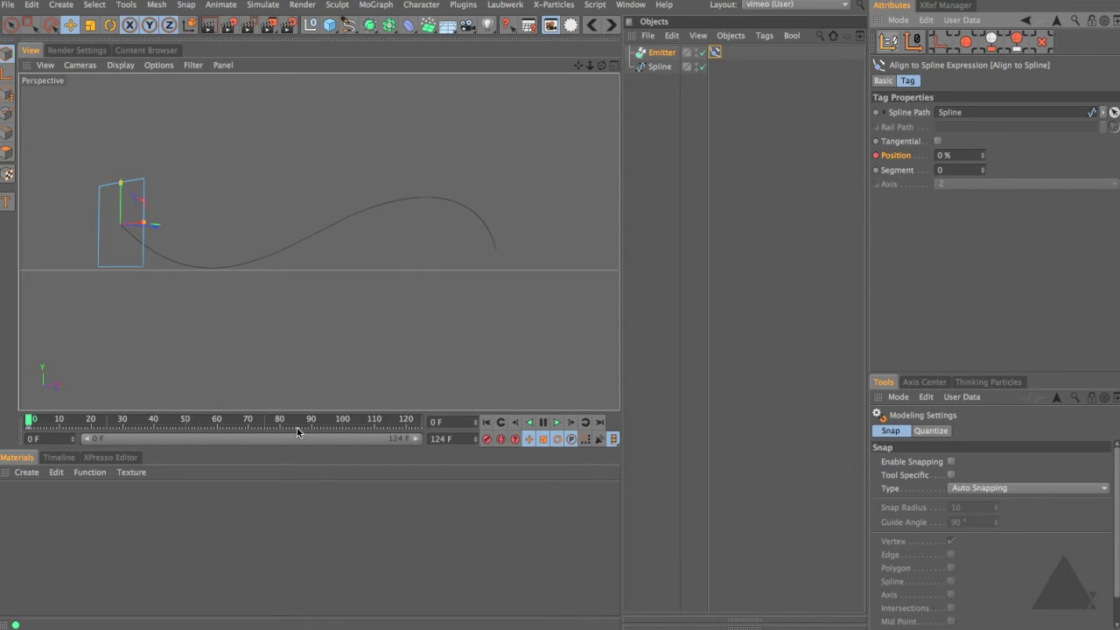
pyautogui.moveTo(313, 421); pyautogui.dragTo(342, 422)
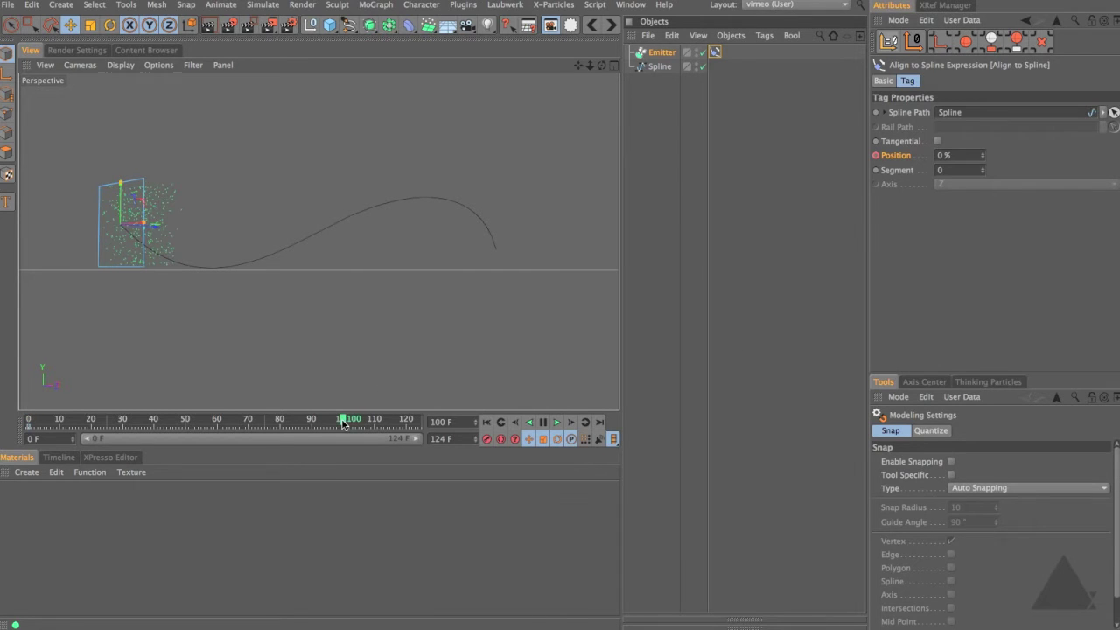
pyautogui.click(960, 155)
pyautogui.press('Return')
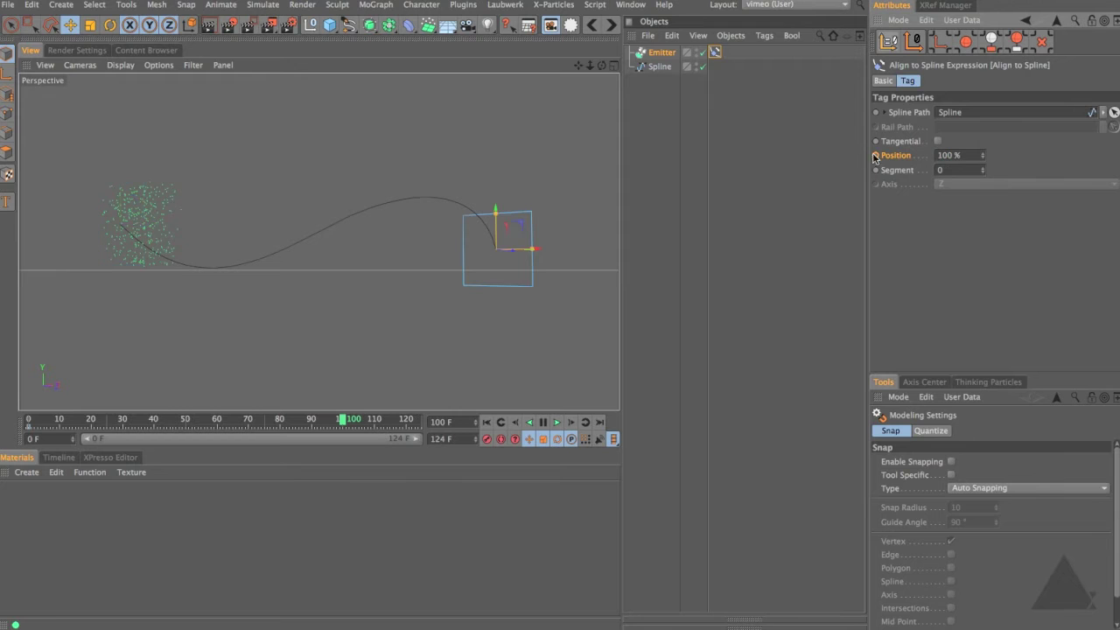
pyautogui.click(876, 156)
# - Play the emitter's motion along the spline from the first frame as a preview
pyautogui.click(486, 422)
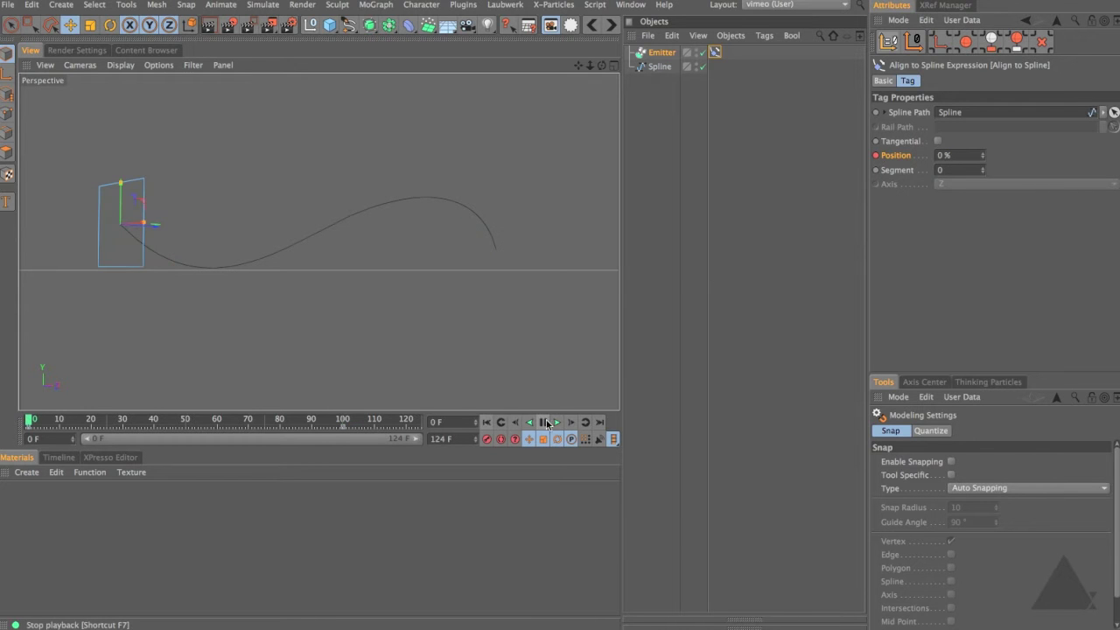
pyautogui.click(555, 421)
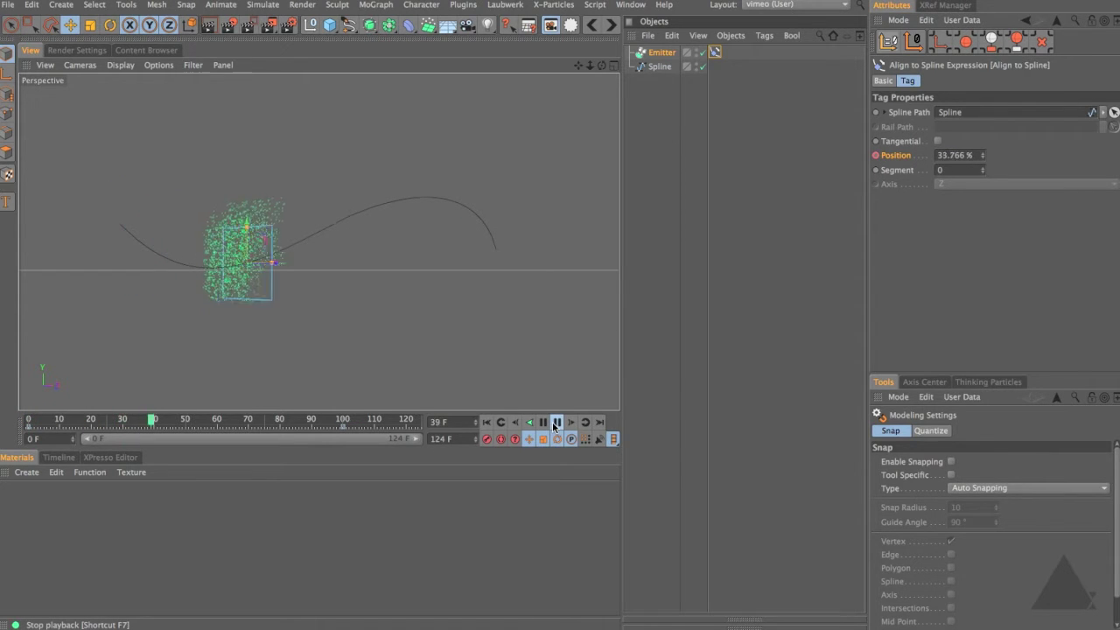
pyautogui.click(555, 422)
pyautogui.click(487, 421)
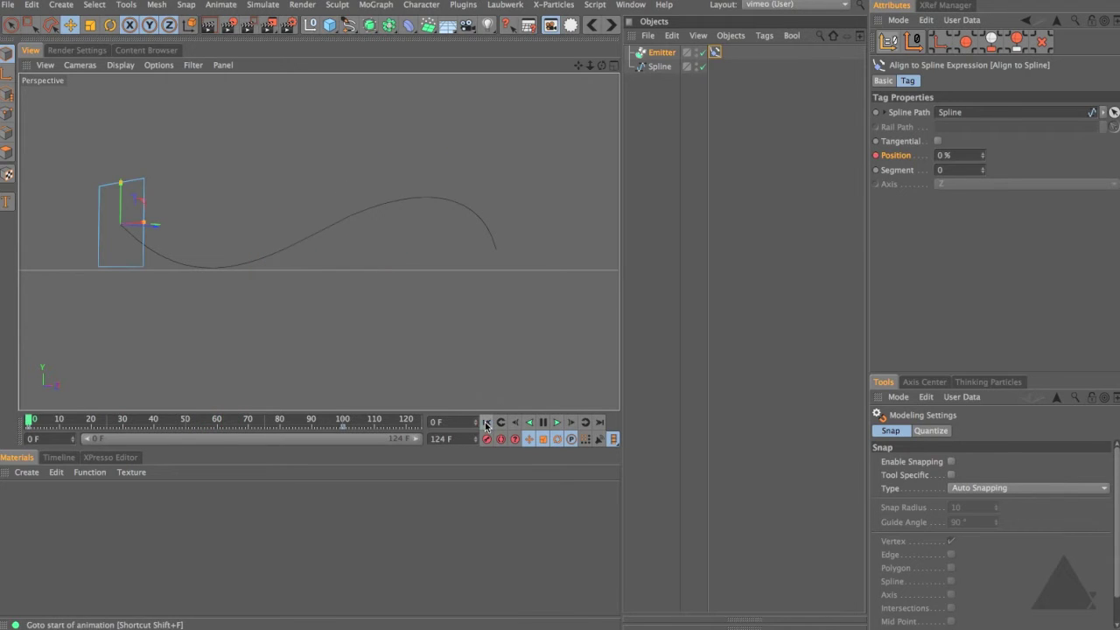
# - Set the emitter's Emitter Shape to Sphere
pyautogui.click(660, 54)
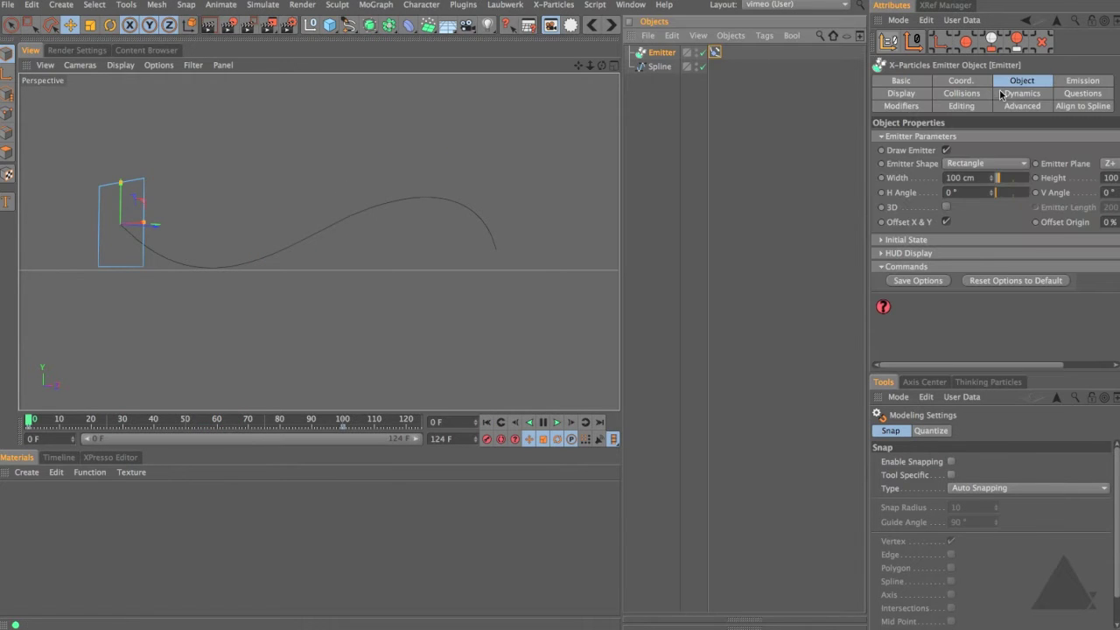
pyautogui.click(962, 163)
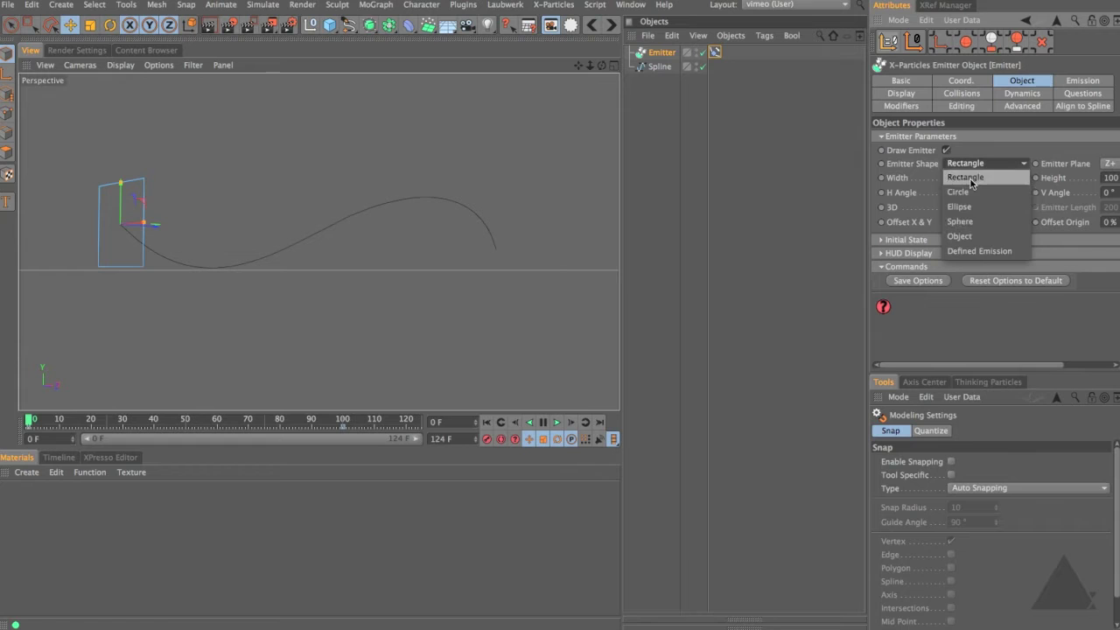
pyautogui.click(981, 224)
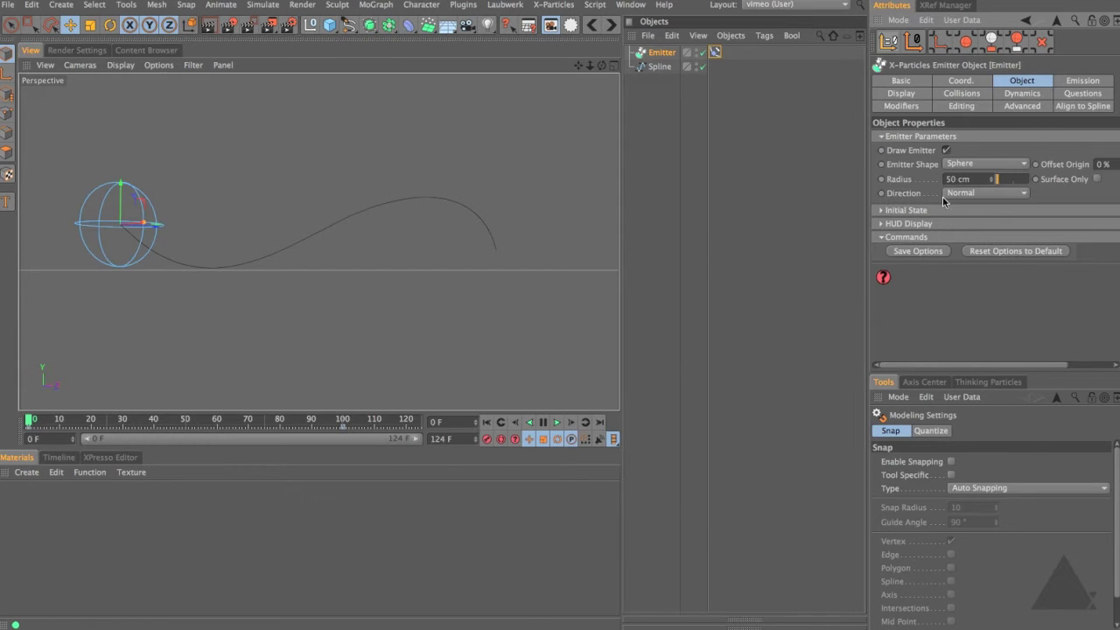
# - Set the emission Birthrate to 25 with 25% birthrate variation
pyautogui.click(1078, 81)
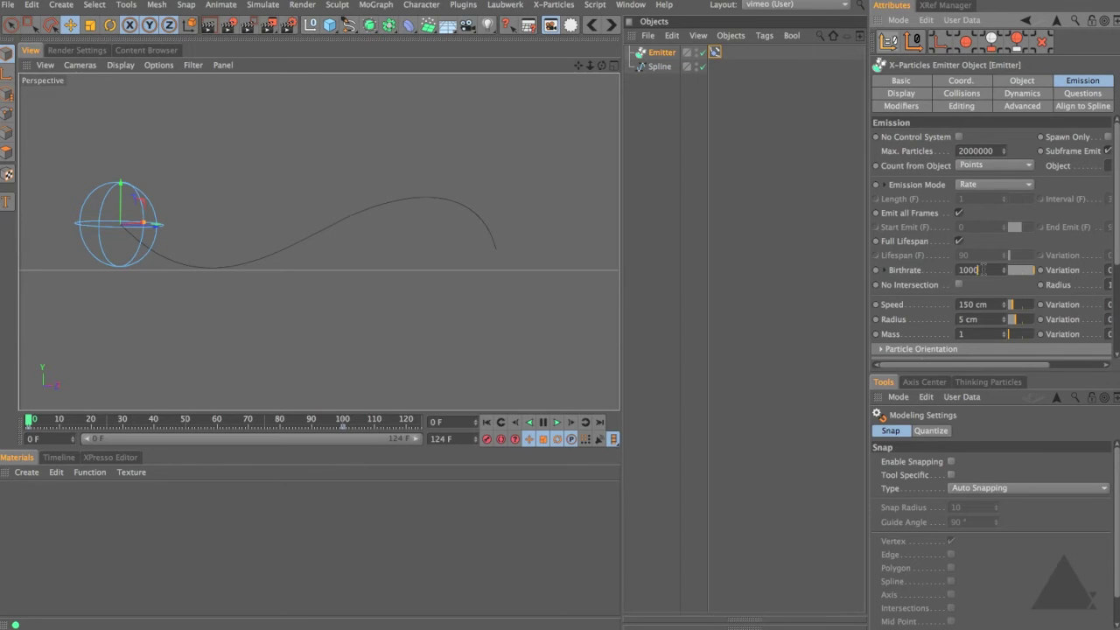
pyautogui.moveTo(982, 270); pyautogui.dragTo(871, 269)
pyautogui.write('25')
pyautogui.moveTo(866, 260); pyautogui.dragTo(720, 261)
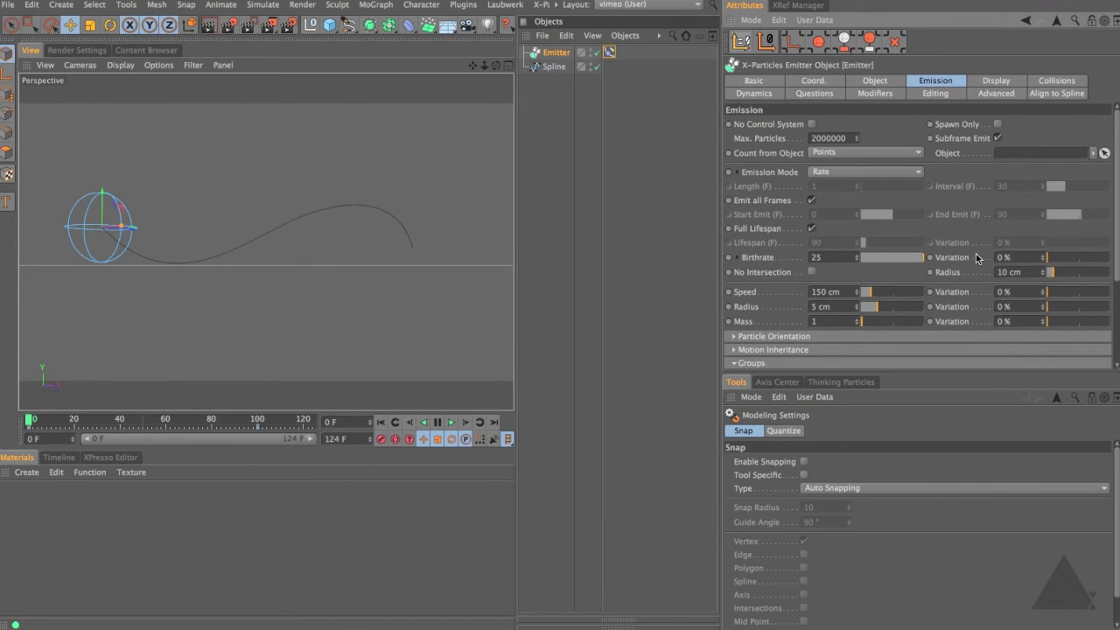
pyautogui.click(1019, 257)
pyautogui.write('25')
pyautogui.press('Return')
pyautogui.press('super+a')
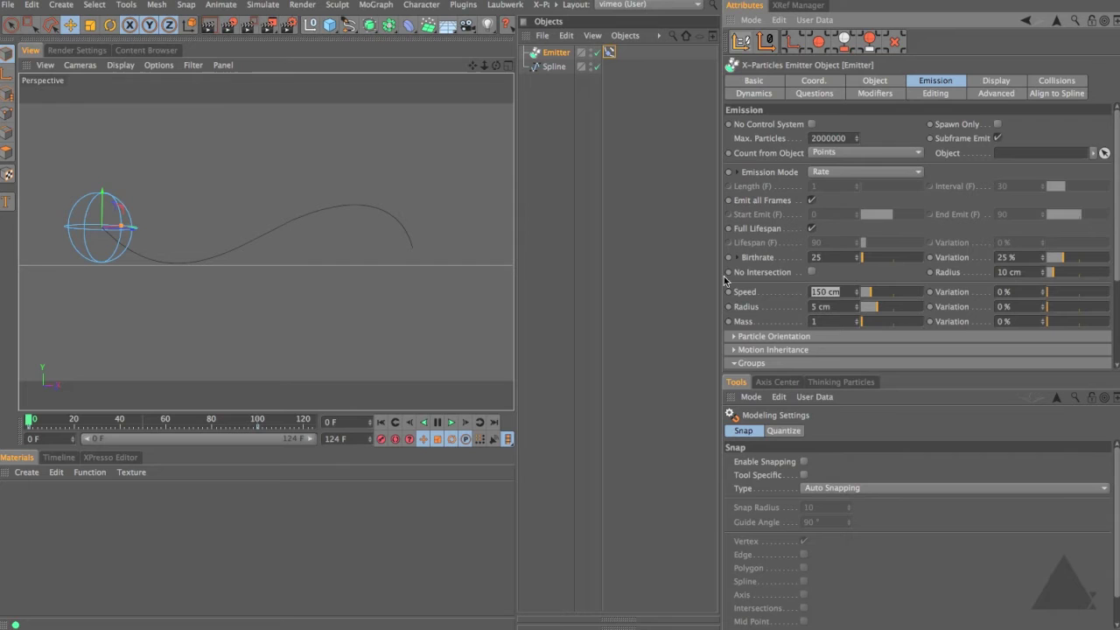
# - Set the particle speed to 0 and play the animation to preview the particles
pyautogui.write('0')
pyautogui.click(690, 367)
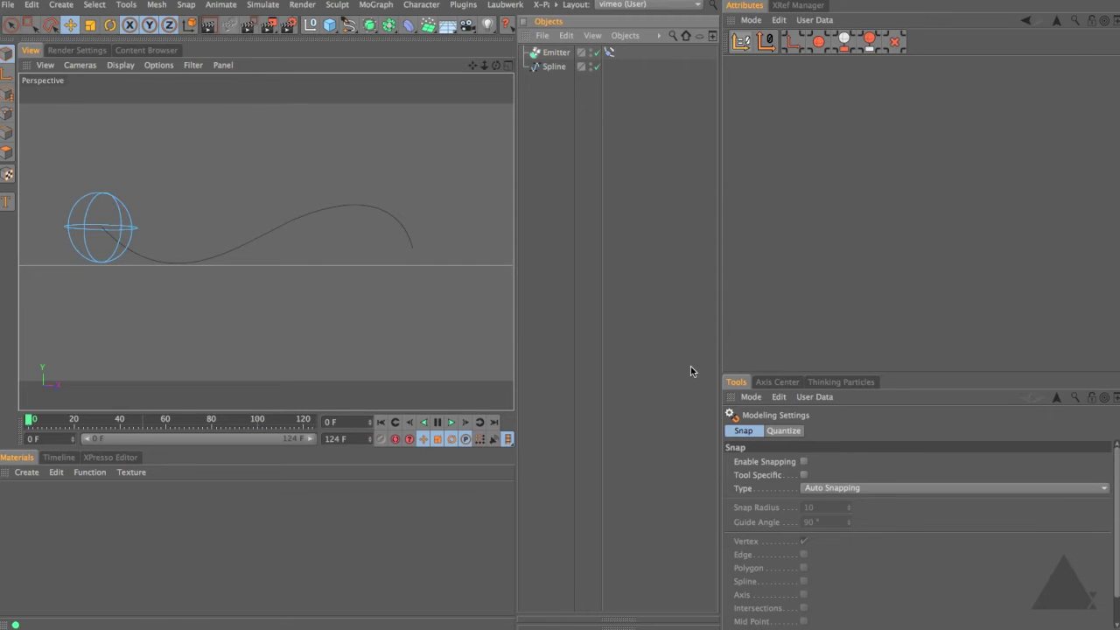
pyautogui.click(452, 423)
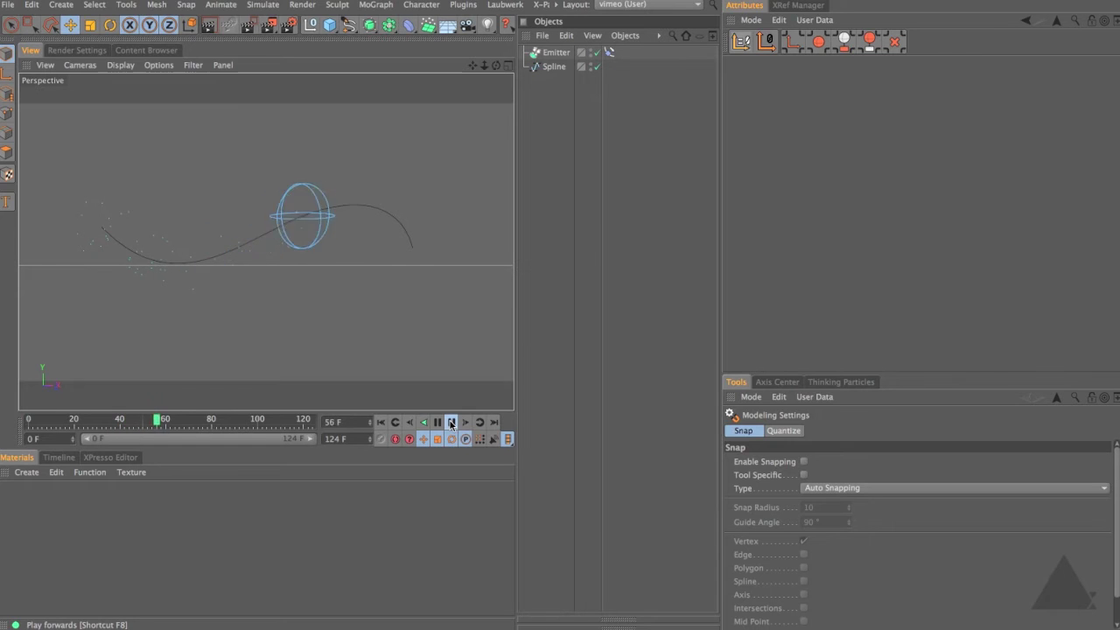
pyautogui.click(451, 422)
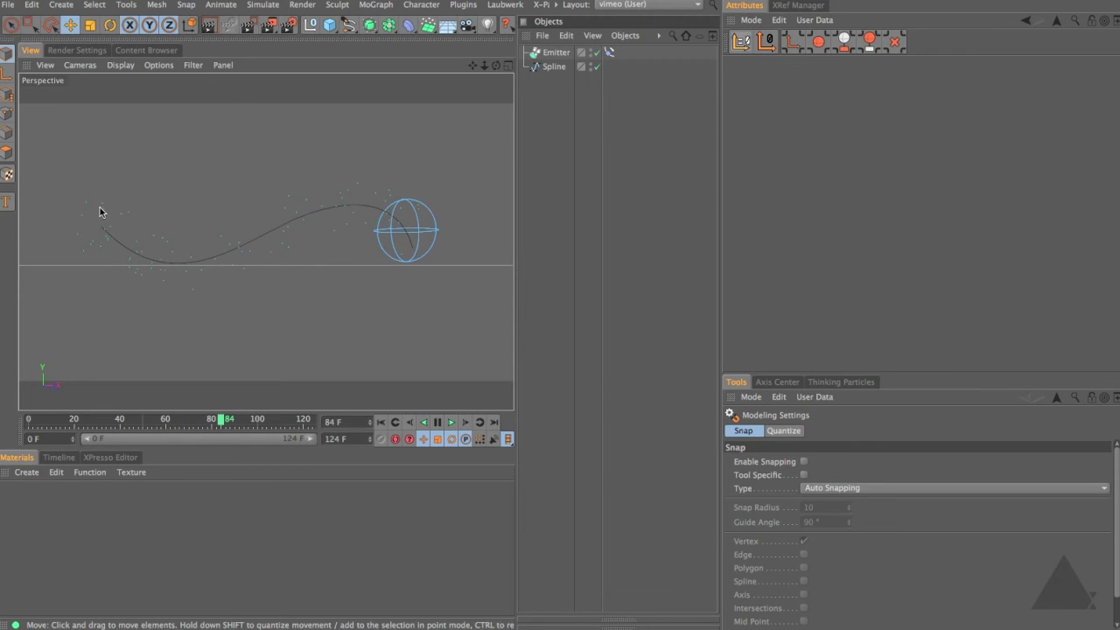
# - Hide the spline and set the emitter's Editor Display to Circle (Filled)
pyautogui.doubleClick(590, 65)
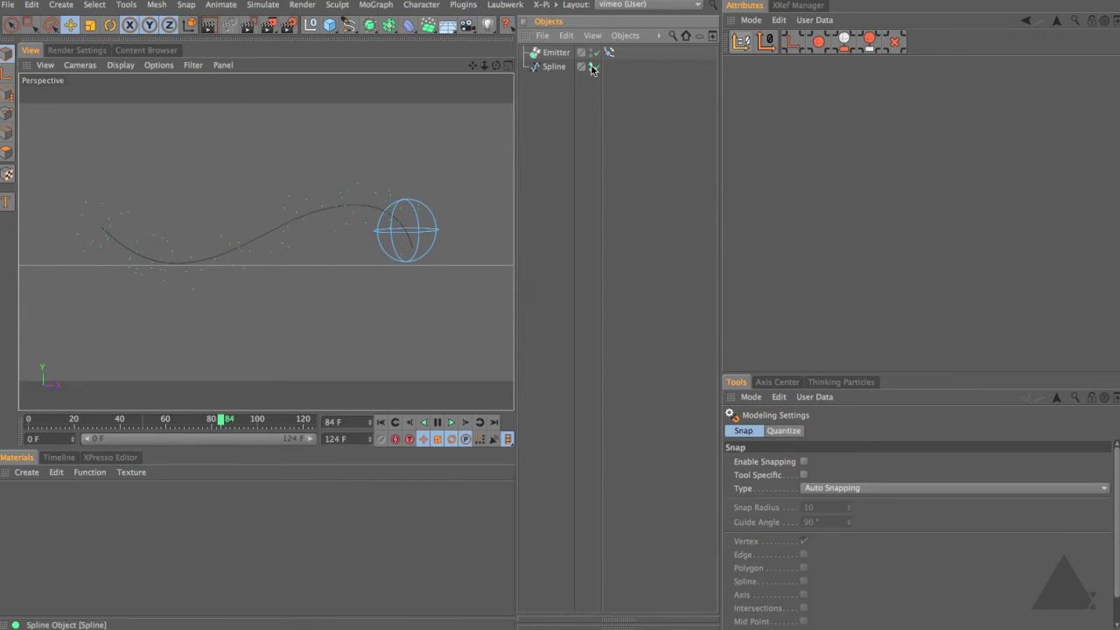
pyautogui.click(565, 54)
pyautogui.click(996, 82)
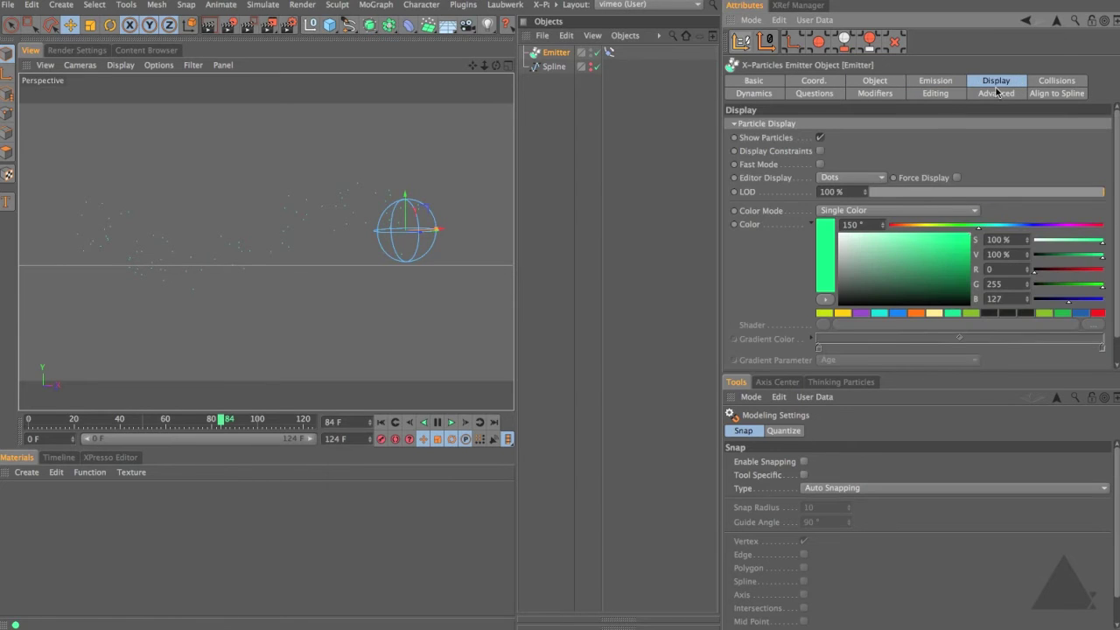
pyautogui.click(845, 179)
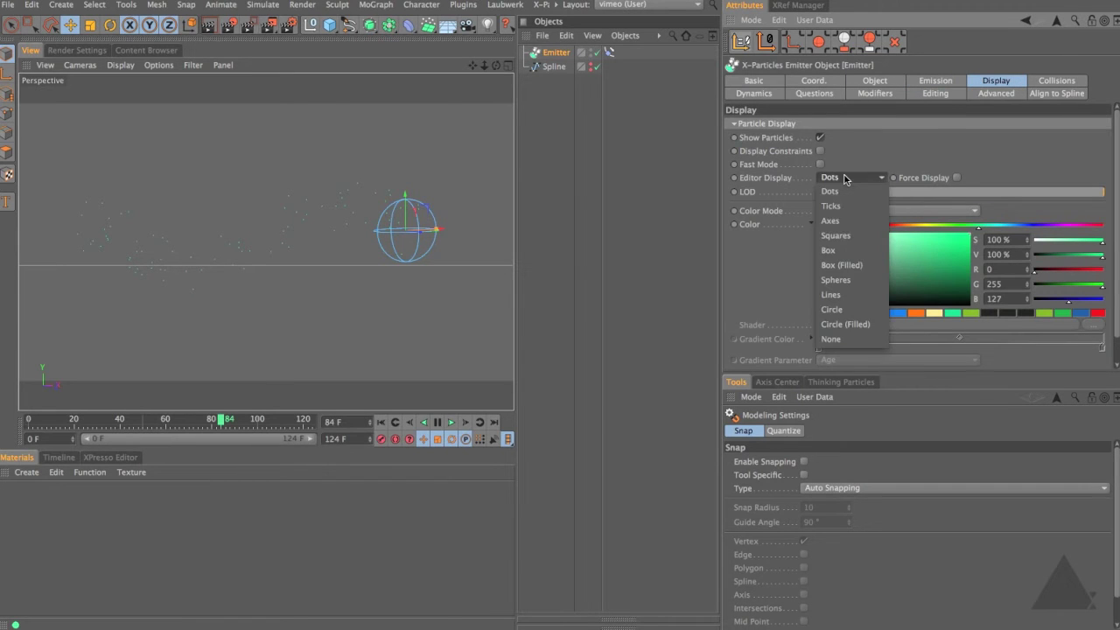
pyautogui.click(864, 324)
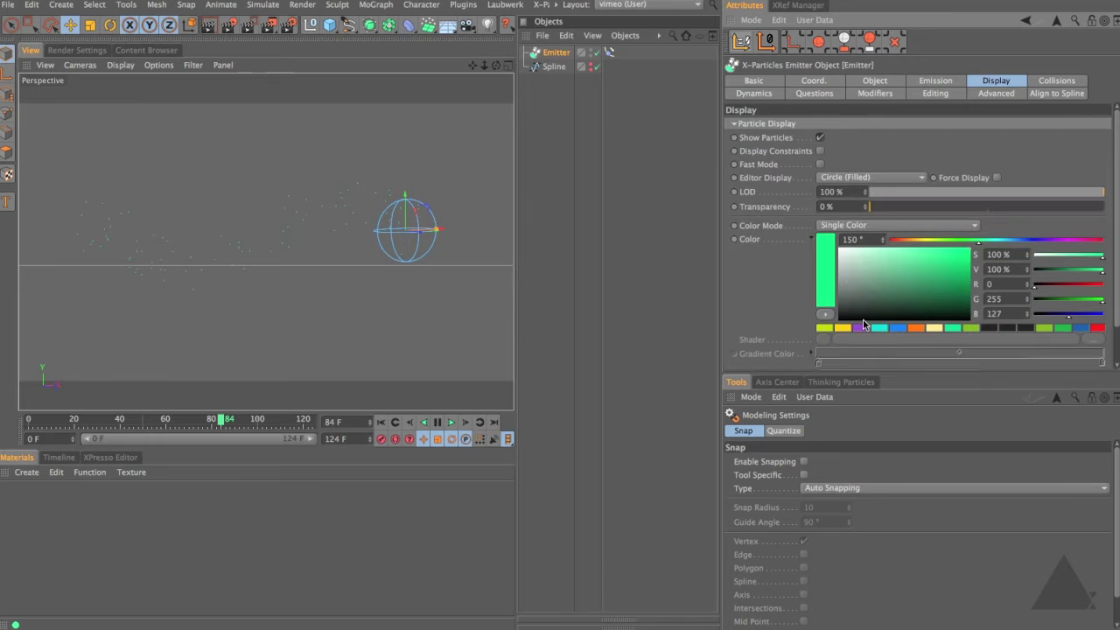
# - Play the animation from frame 0 to preview the filled-circle particles
pyautogui.click(384, 421)
pyautogui.click(451, 421)
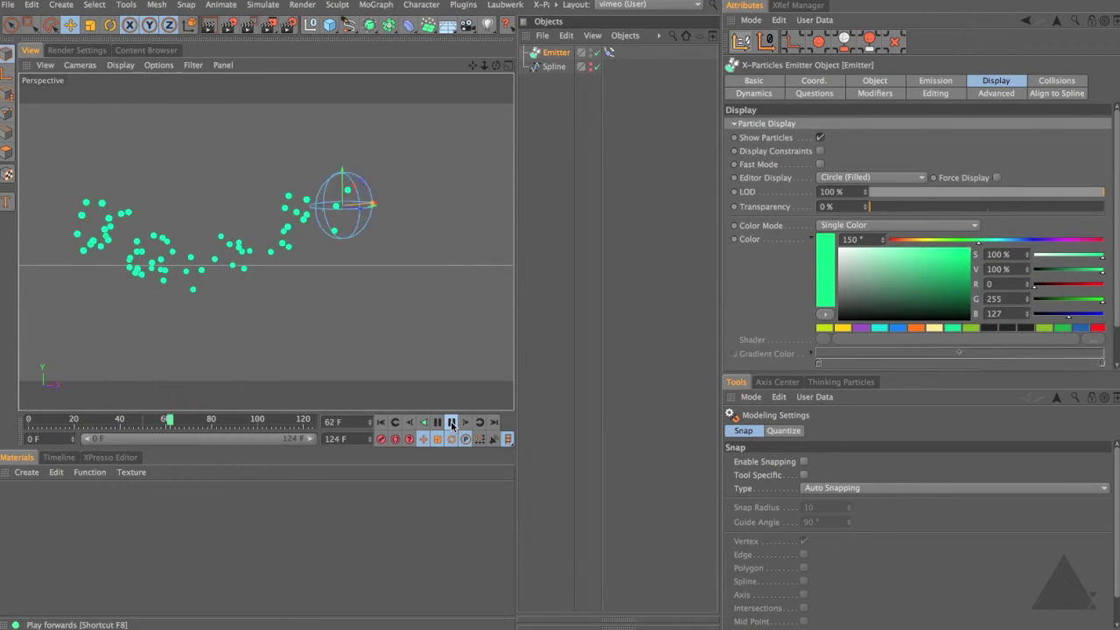
pyautogui.click(448, 423)
pyautogui.click(381, 422)
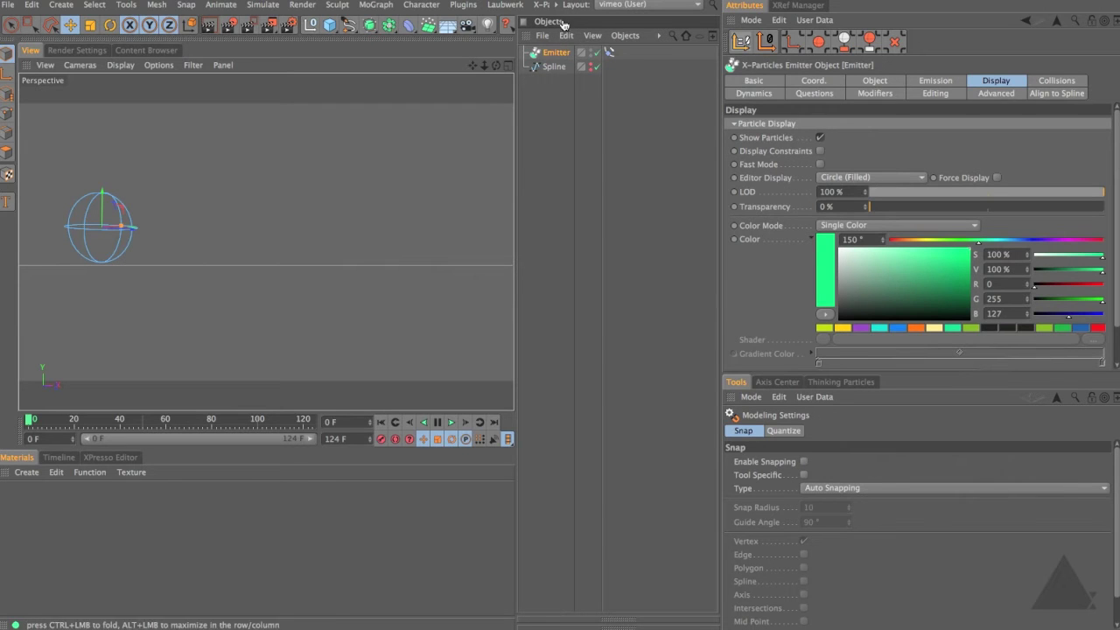
# - Add an X-Particles Trail linked to the Emitter, with Algorithm set to Nearest by Distance
pyautogui.click(540, 4)
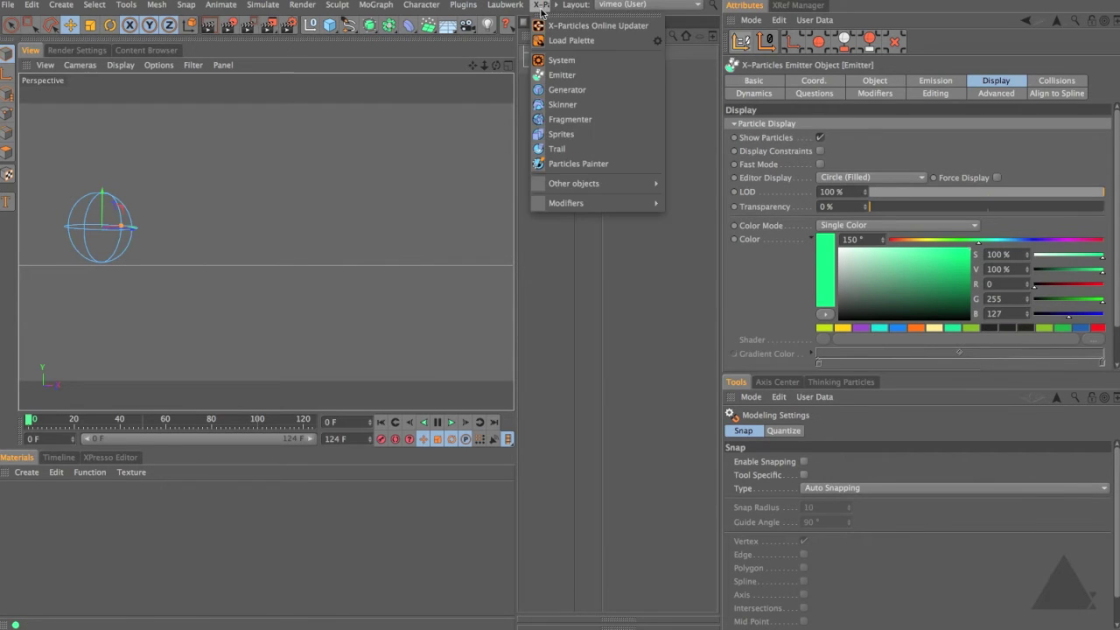
pyautogui.click(556, 148)
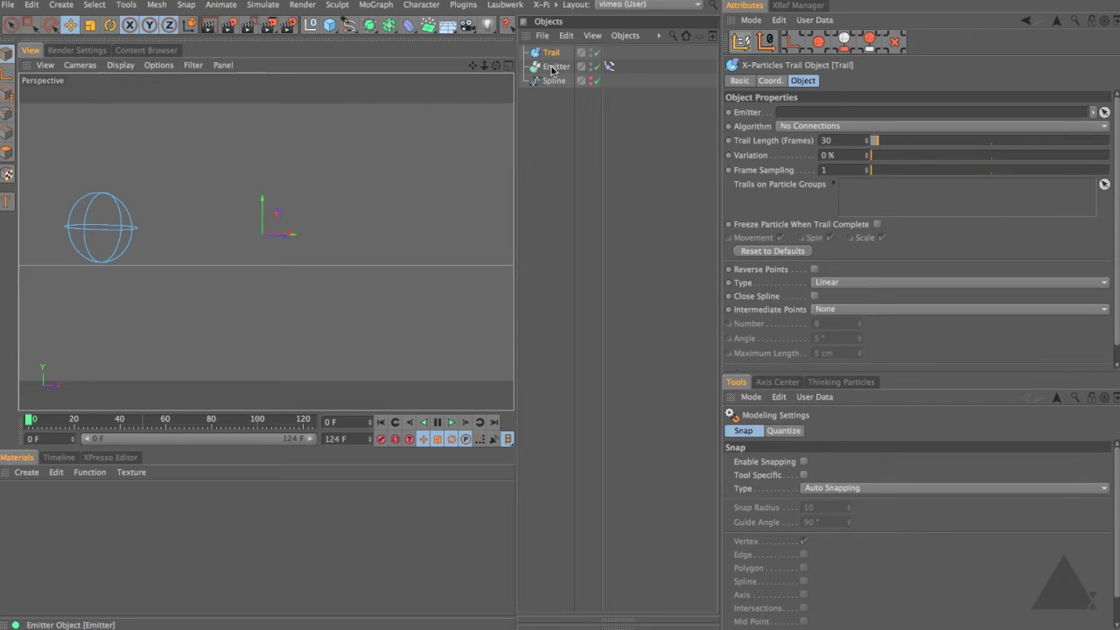
pyautogui.moveTo(555, 66); pyautogui.dragTo(793, 112)
pyautogui.click(811, 126)
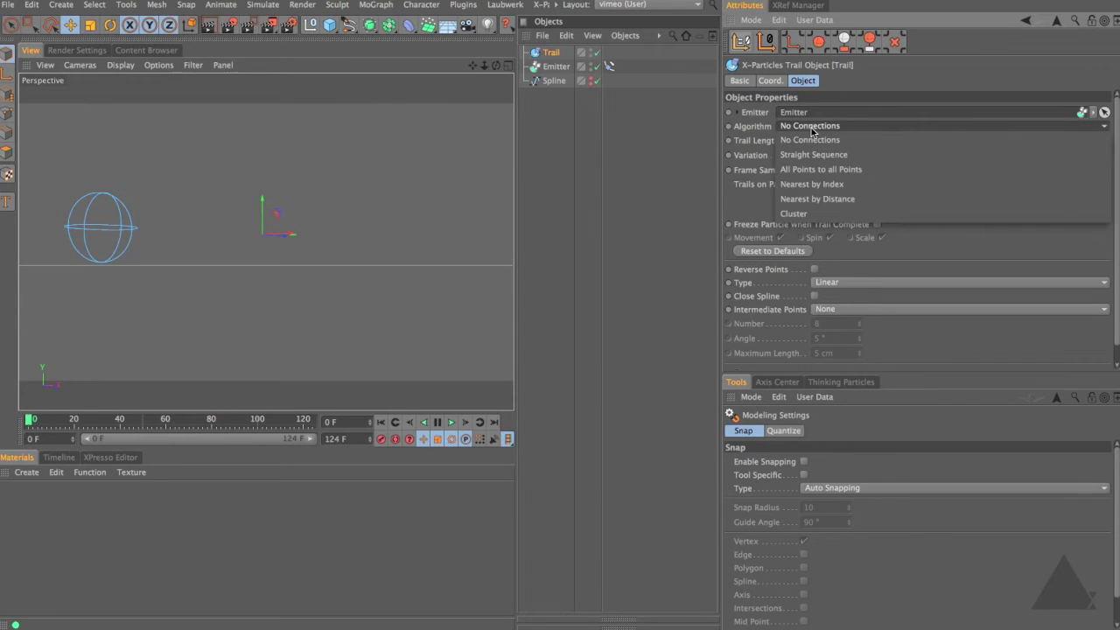
pyautogui.click(823, 200)
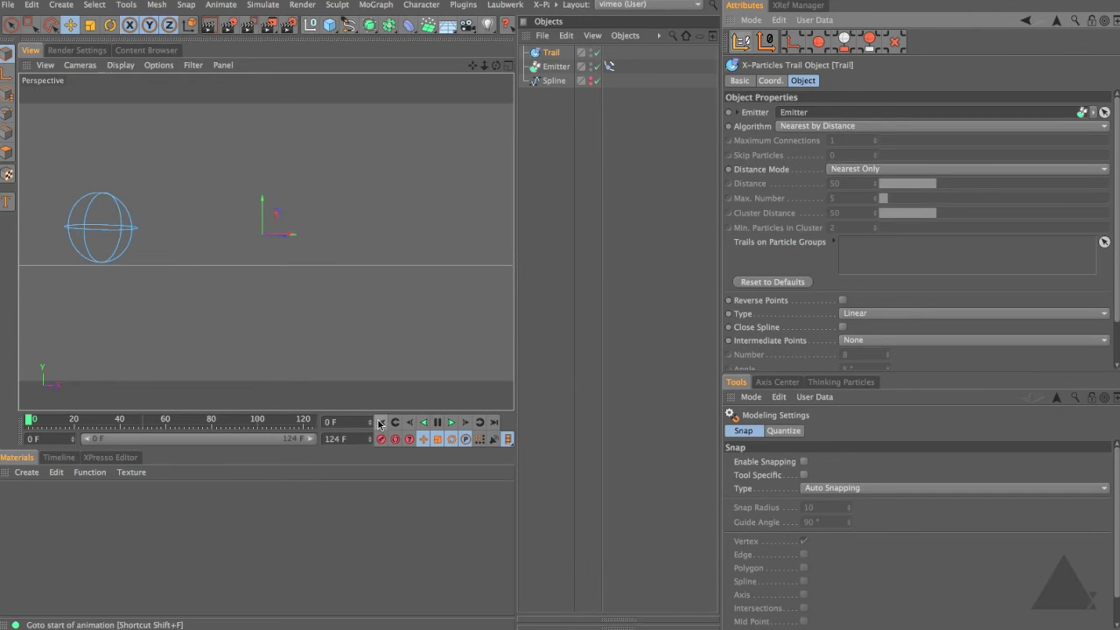
pyautogui.click(453, 422)
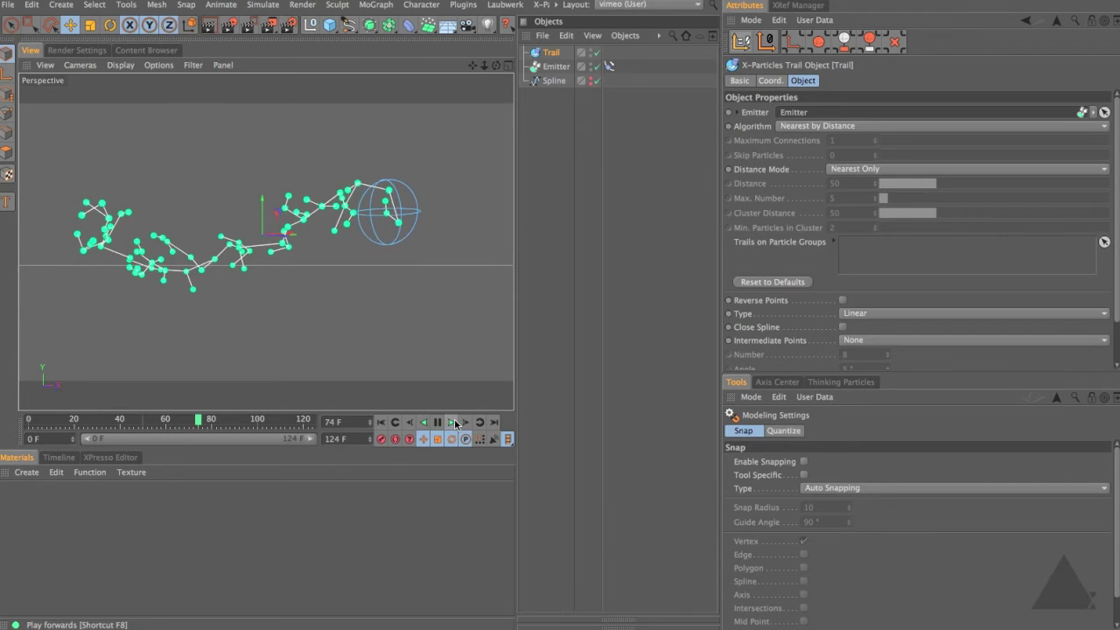
pyautogui.click(453, 423)
pyautogui.keyDown('alt'); pyautogui.moveTo(287, 282); pyautogui.dragTo(360, 354); pyautogui.keyUp('alt')
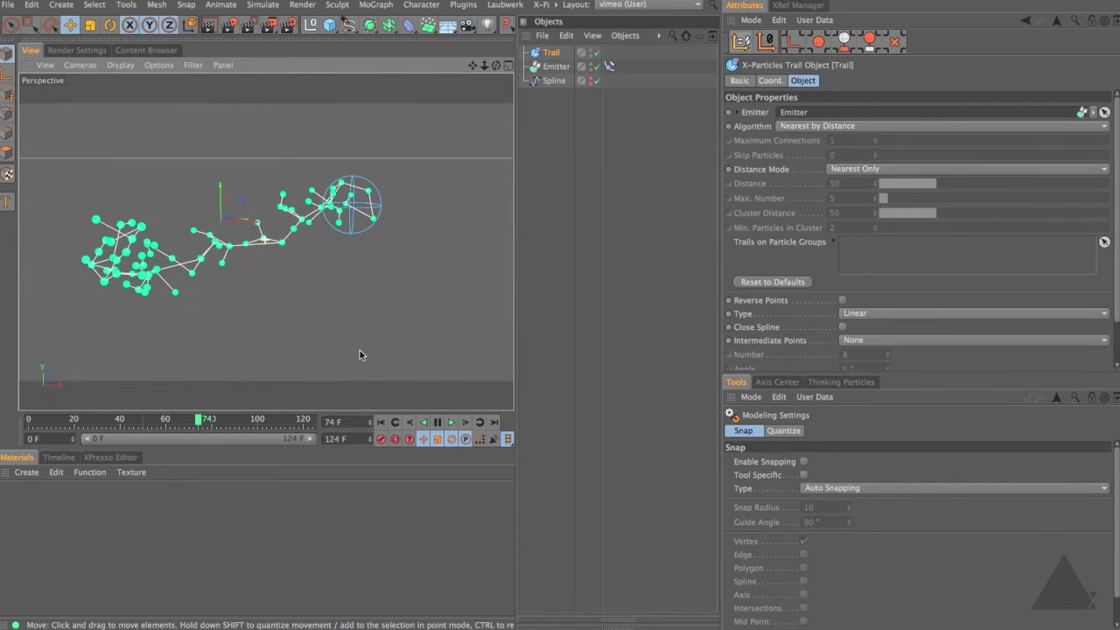
pyautogui.click(380, 422)
pyautogui.click(451, 422)
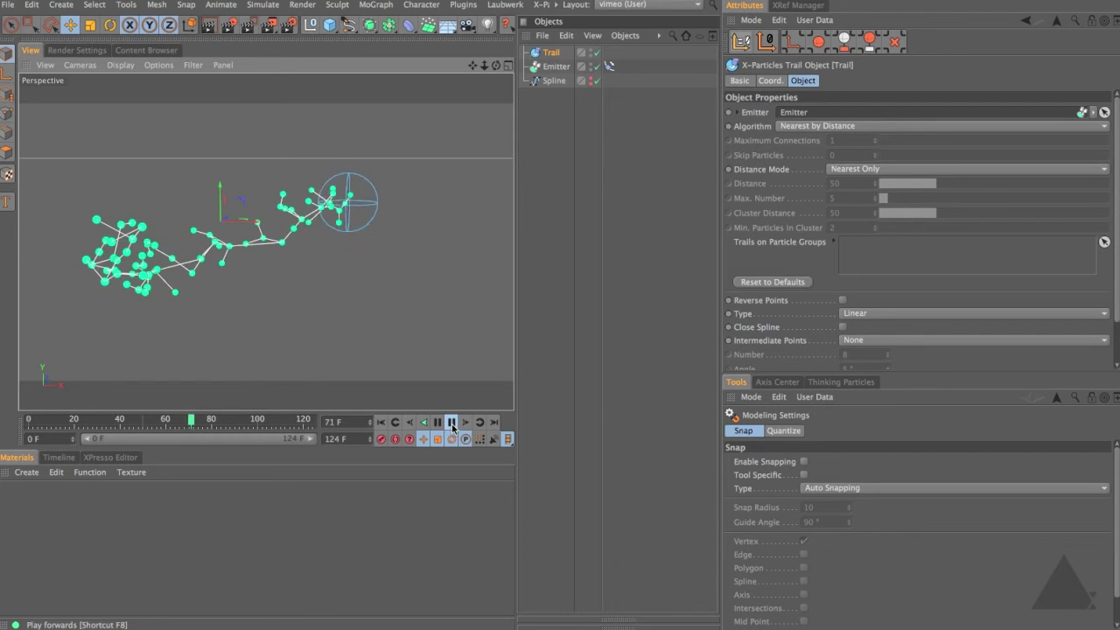
pyautogui.click(452, 423)
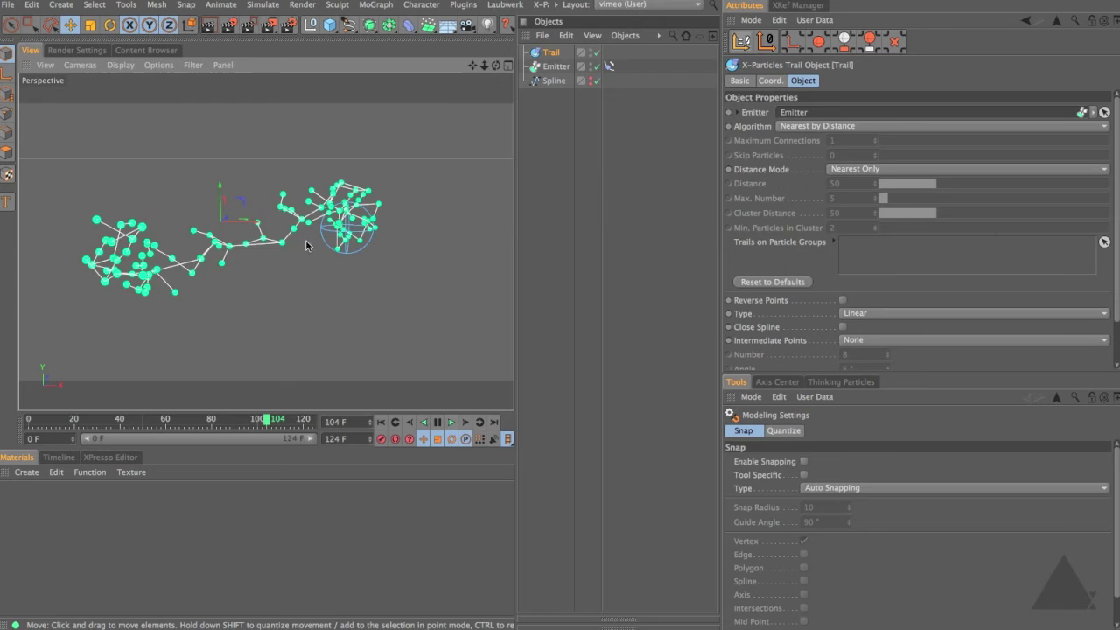
pyautogui.keyDown('alt'); pyautogui.moveTo(307, 242); pyautogui.dragTo(262, 262); pyautogui.keyUp('alt')
pyautogui.keyDown('alt'); pyautogui.moveTo(289, 226); pyautogui.dragTo(214, 234); pyautogui.keyUp('alt')
pyautogui.click(438, 423)
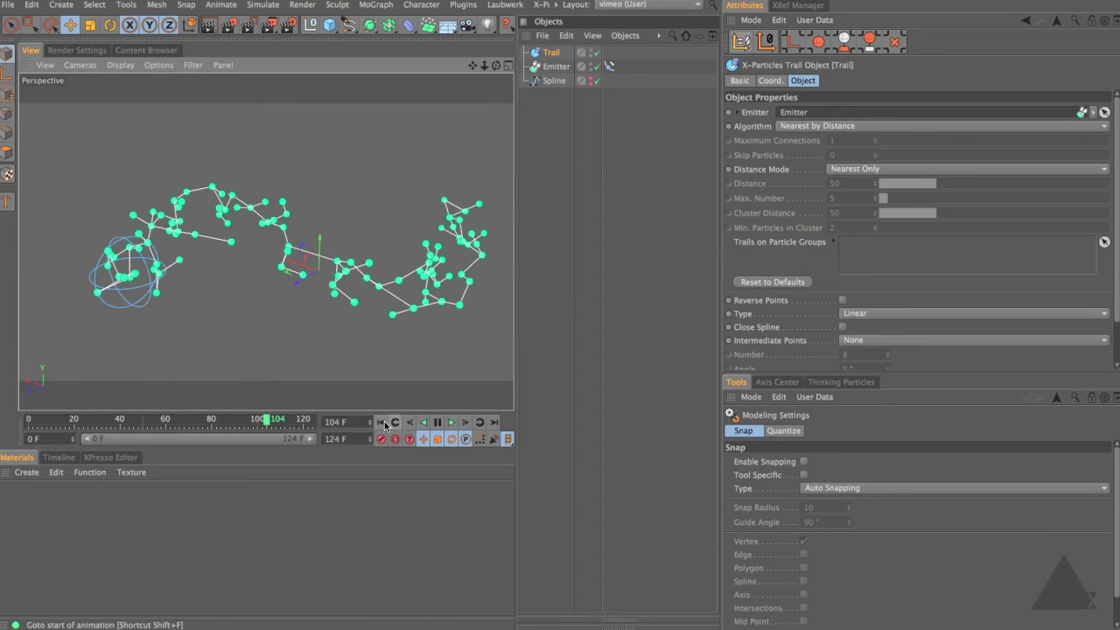
pyautogui.click(380, 422)
pyautogui.click(451, 422)
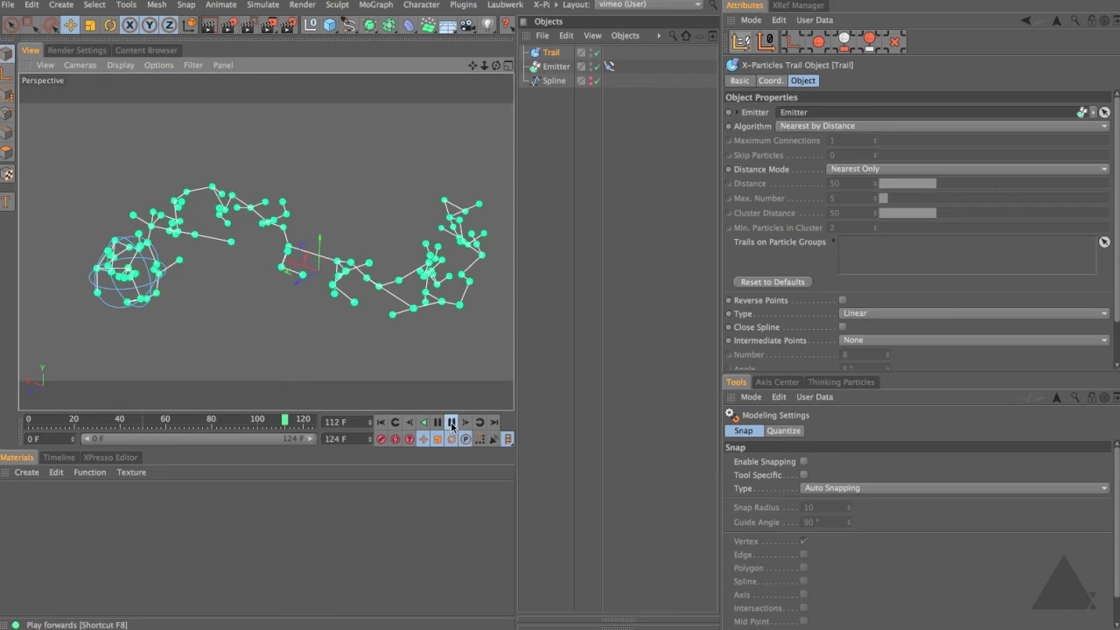
pyautogui.click(450, 422)
pyautogui.click(381, 421)
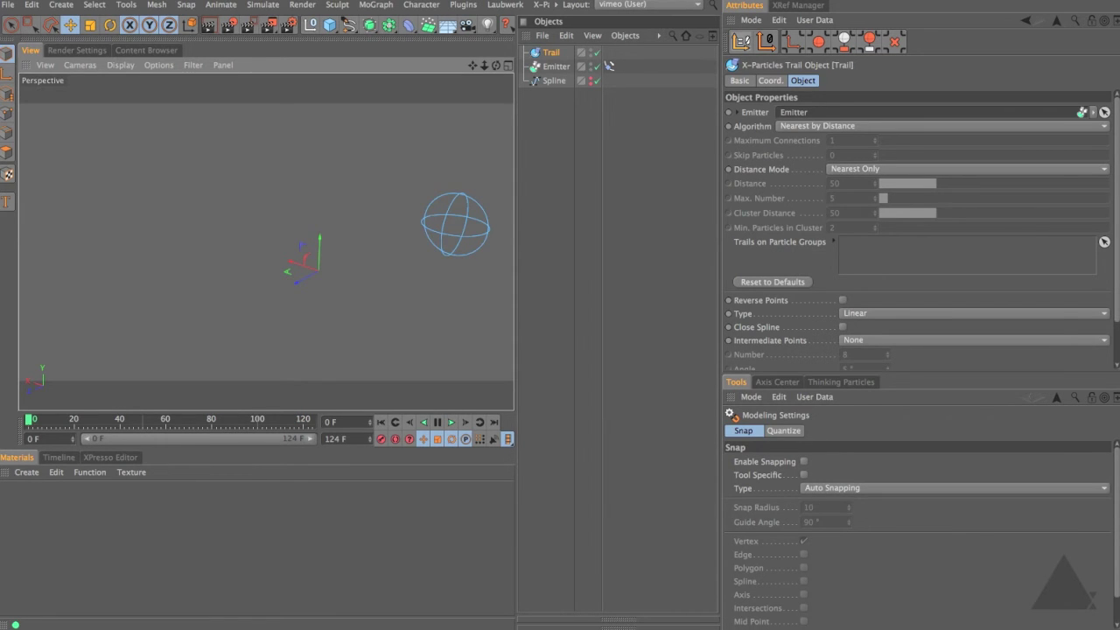
# - Turn off Emit all Frames on the emitter and set End Emit to frame 99
pyautogui.click(556, 67)
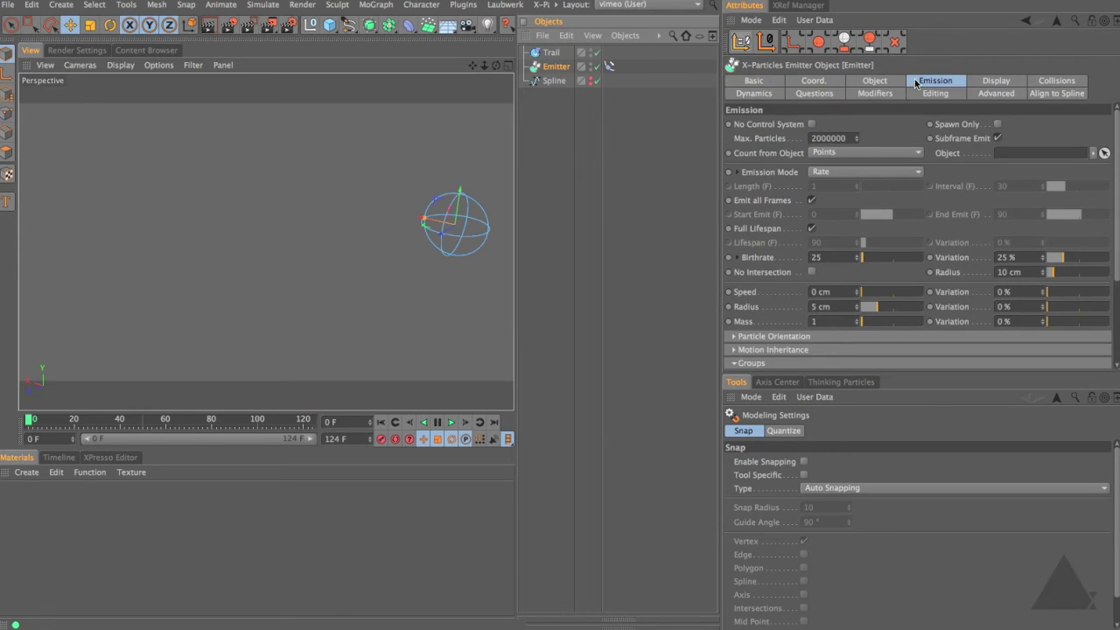
pyautogui.click(916, 82)
pyautogui.click(812, 200)
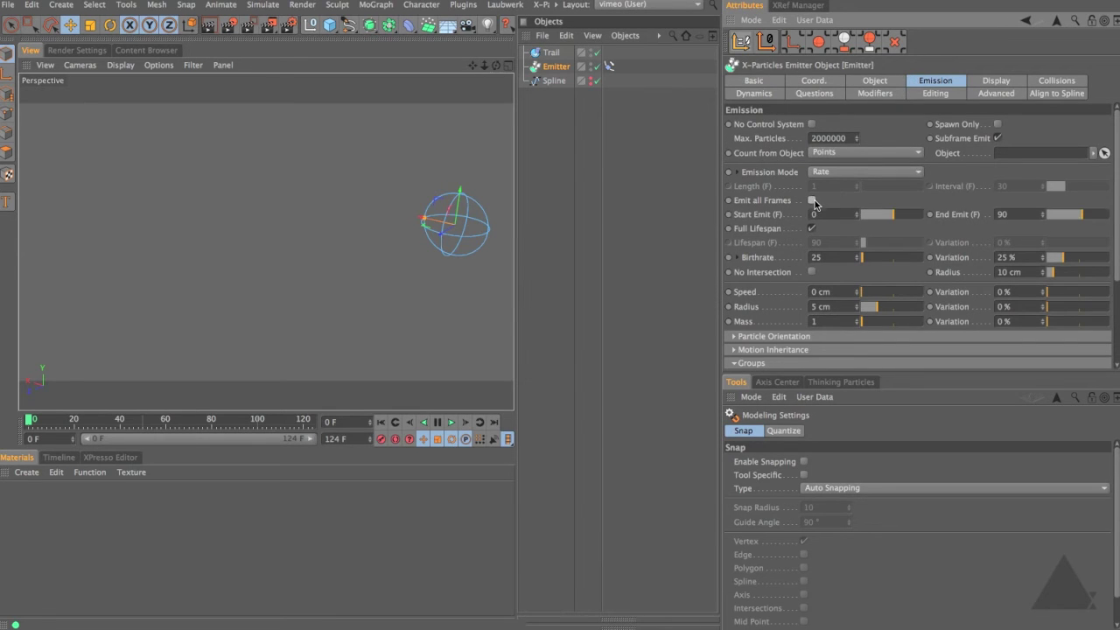
pyautogui.doubleClick(1004, 214)
# - Set Birthrate 15, Speed 60 cm and speed Variation 50%
pyautogui.doubleClick(822, 257)
pyautogui.write('15')
pyautogui.doubleClick(849, 291)
pyautogui.write('60')
pyautogui.press('Return')
pyautogui.doubleClick(1006, 292)
pyautogui.write('50')
pyautogui.press('Return')
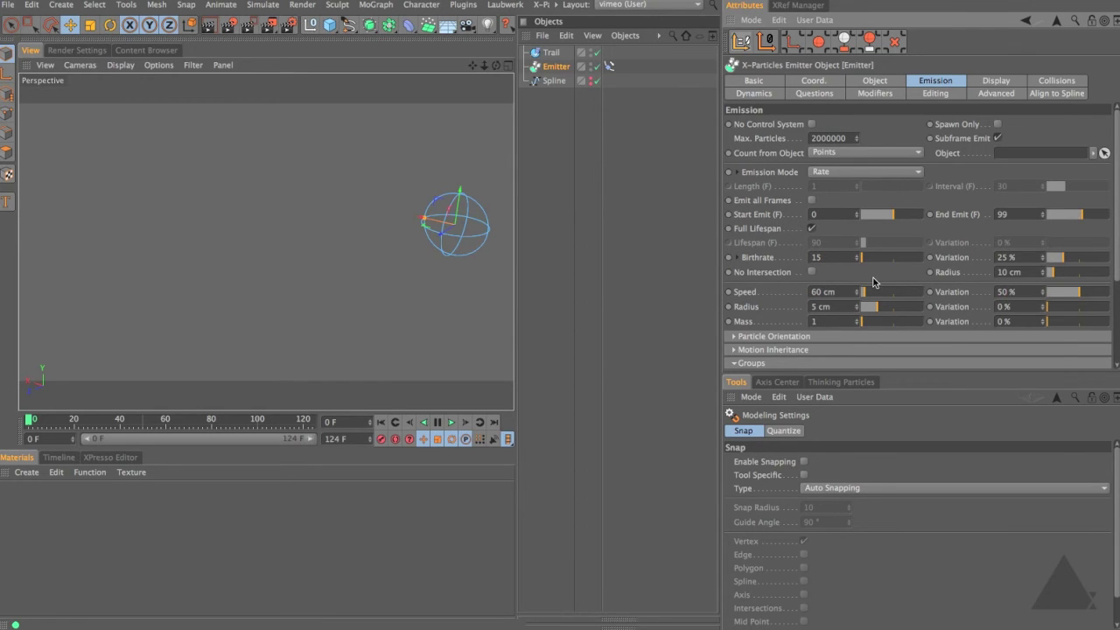
pyautogui.click(449, 423)
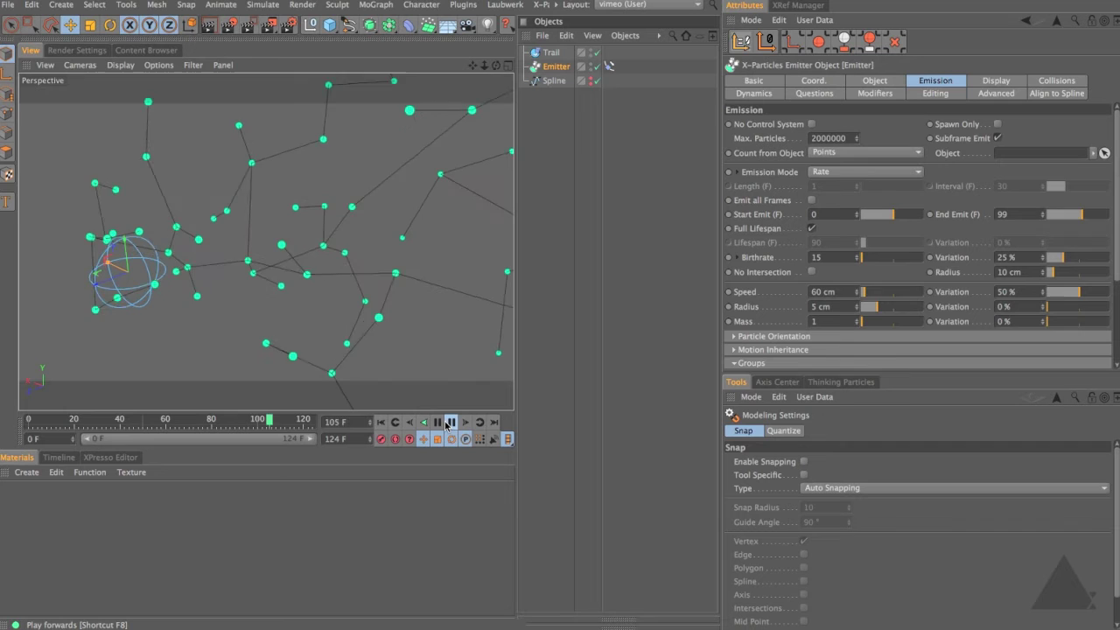
pyautogui.keyDown('alt'); pyautogui.moveTo(219, 262); pyautogui.dragTo(265, 241); pyautogui.keyUp('alt')
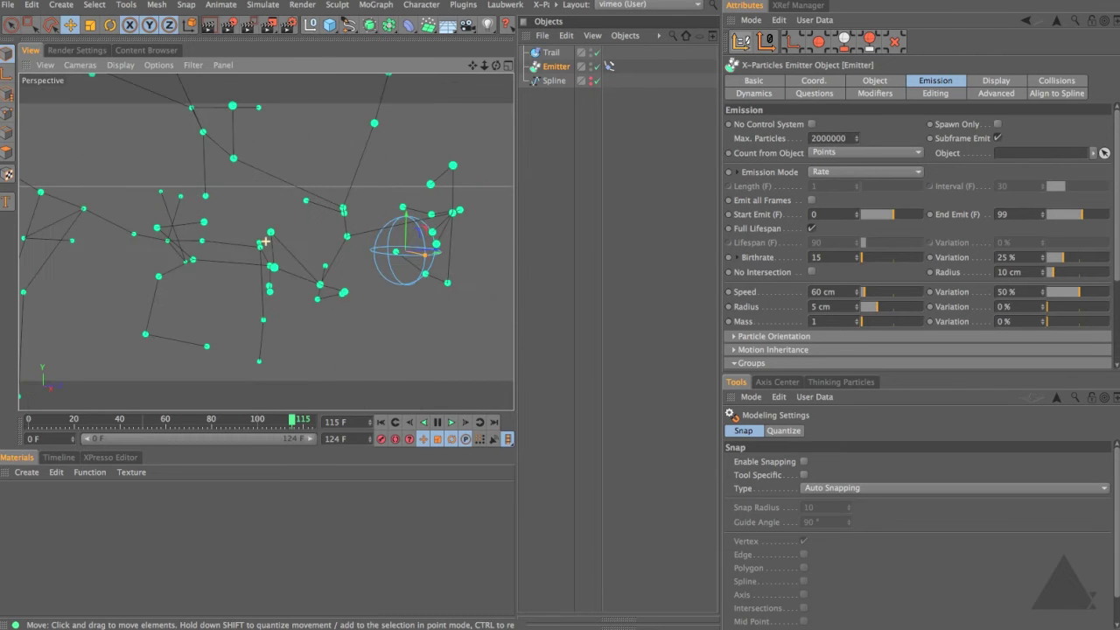
pyautogui.click(380, 421)
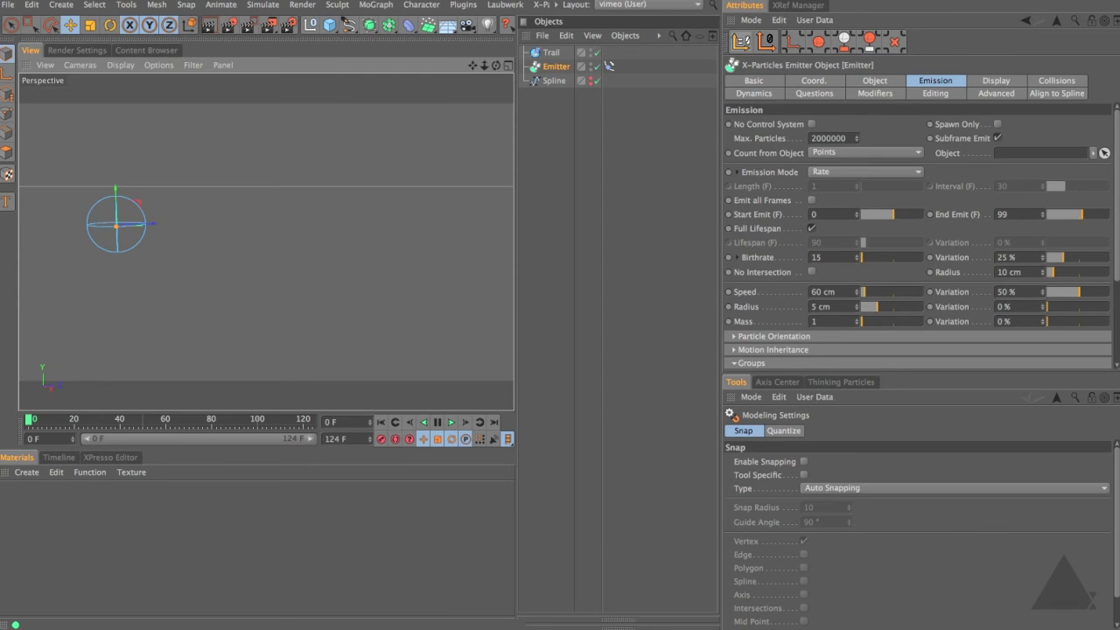
# - Add a Particle Age question on the emitter's Questions tab and set its Frames threshold
pyautogui.click(814, 93)
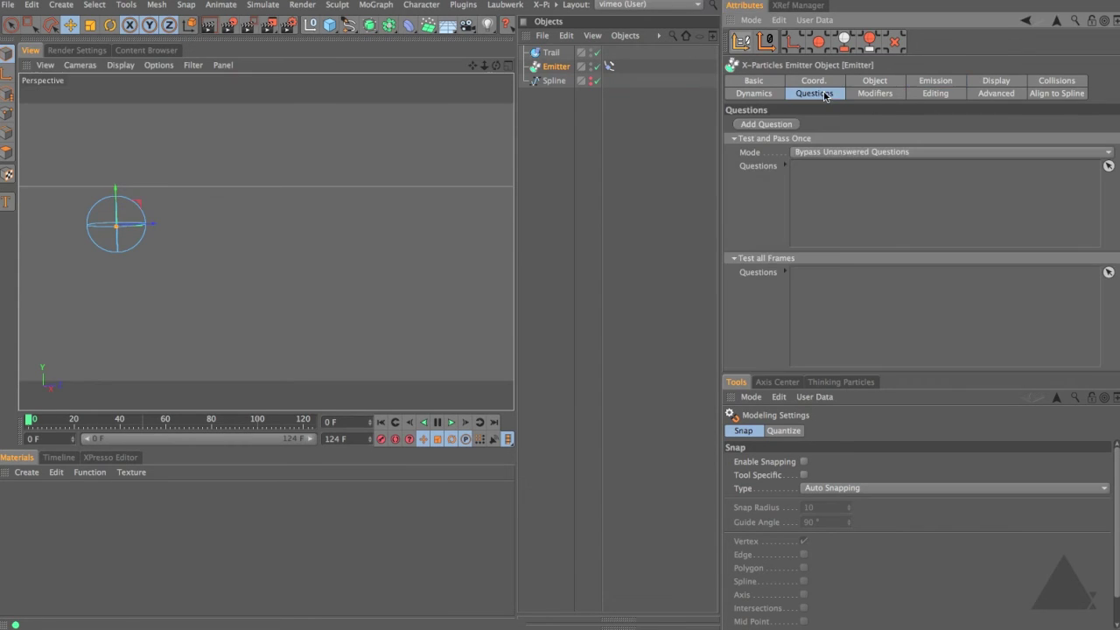
pyautogui.click(768, 123)
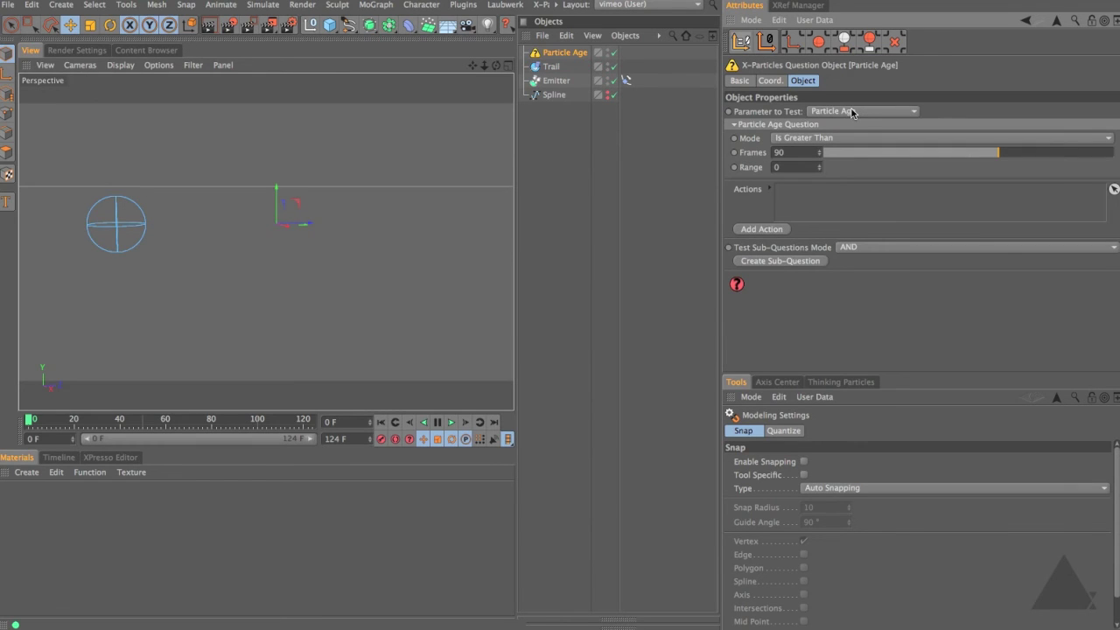
pyautogui.doubleClick(777, 152)
pyautogui.write('30')
pyautogui.press('Return')
pyautogui.press('Return')
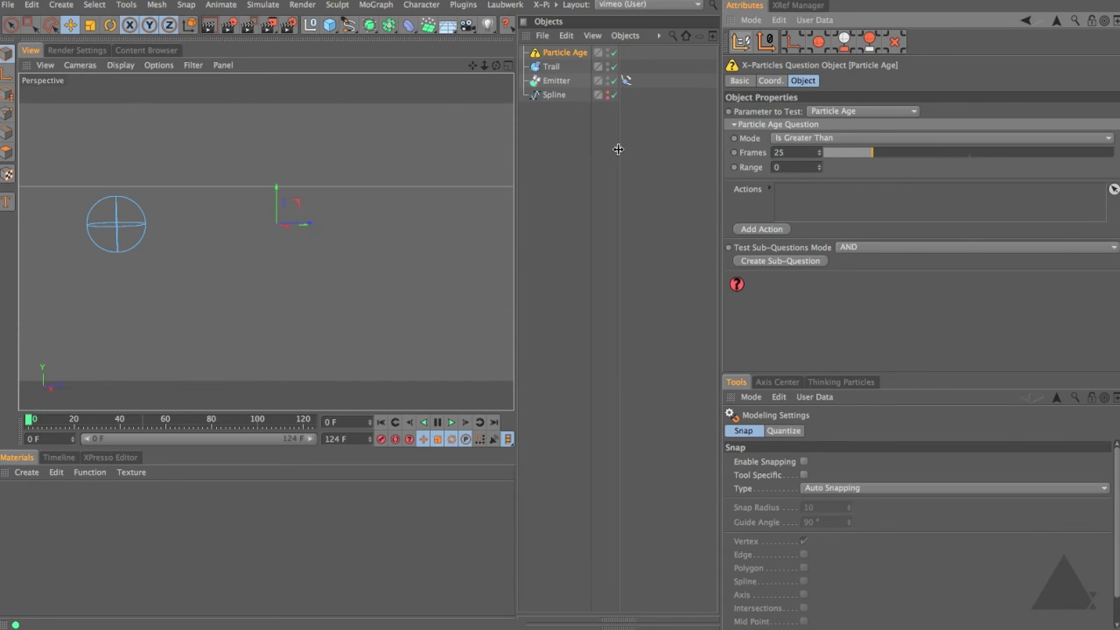
# - Add a Change Speed action to the age question with Set Speed switched to Absolute
pyautogui.click(763, 229)
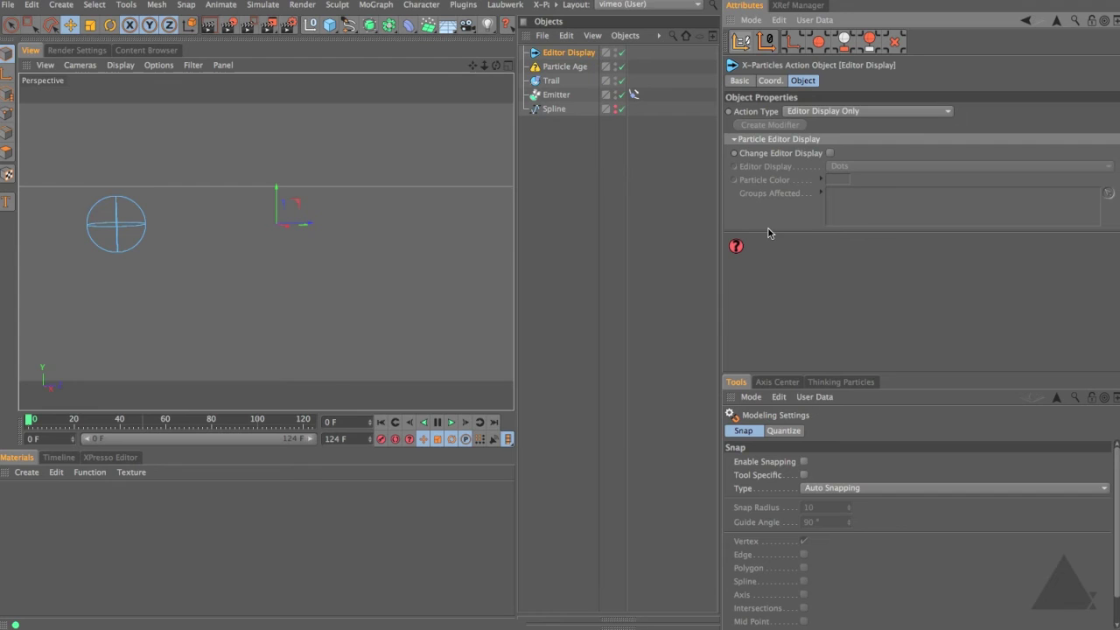
pyautogui.click(864, 112)
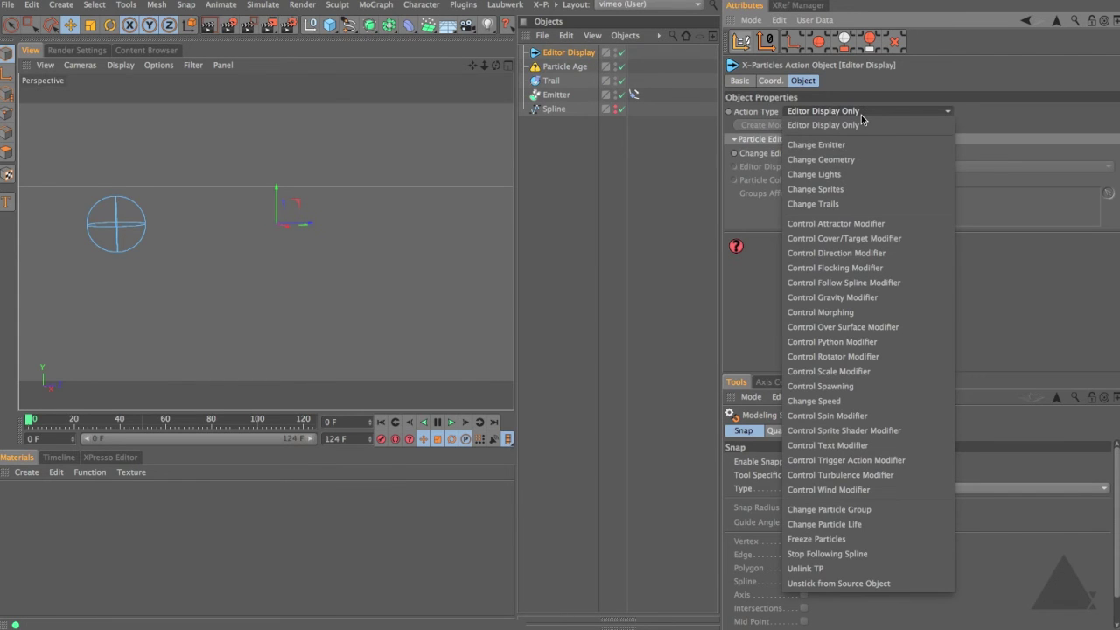
pyautogui.click(854, 402)
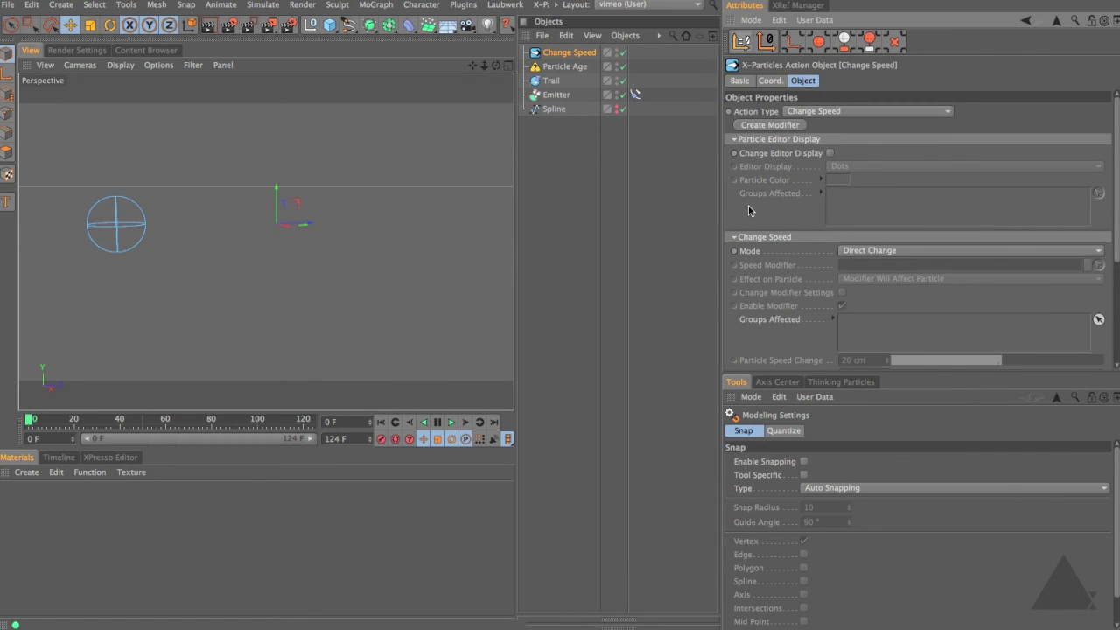
pyautogui.scroll(-5, 748, 209)
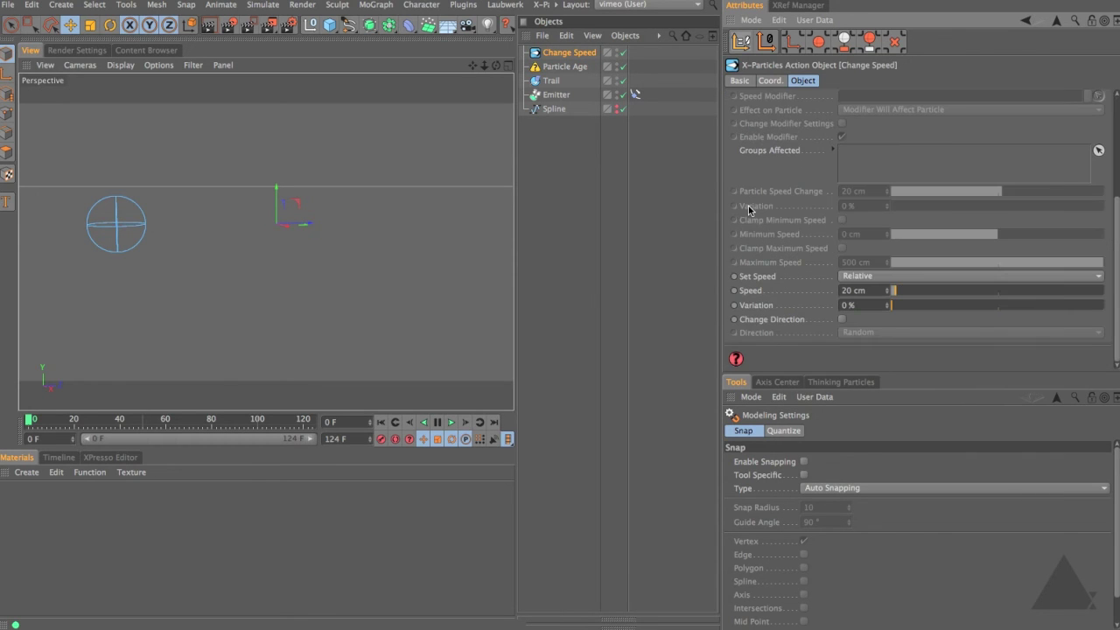
pyautogui.click(859, 275)
pyautogui.click(862, 289)
pyautogui.click(862, 291)
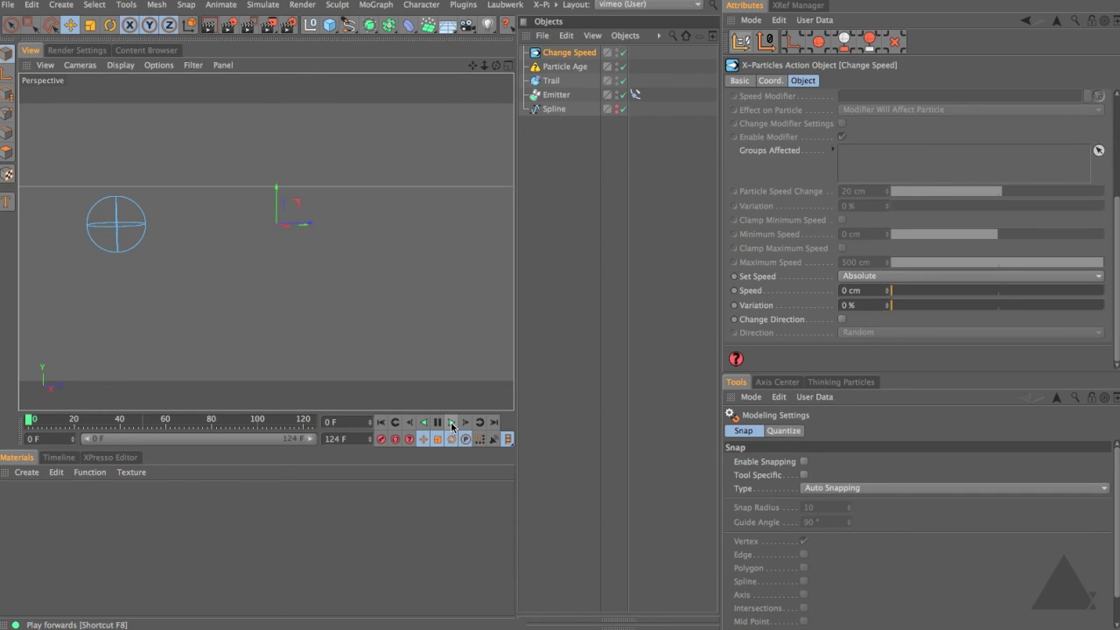
# - Play the animation to check the particles stop, then rewind to frame 0
pyautogui.click(452, 422)
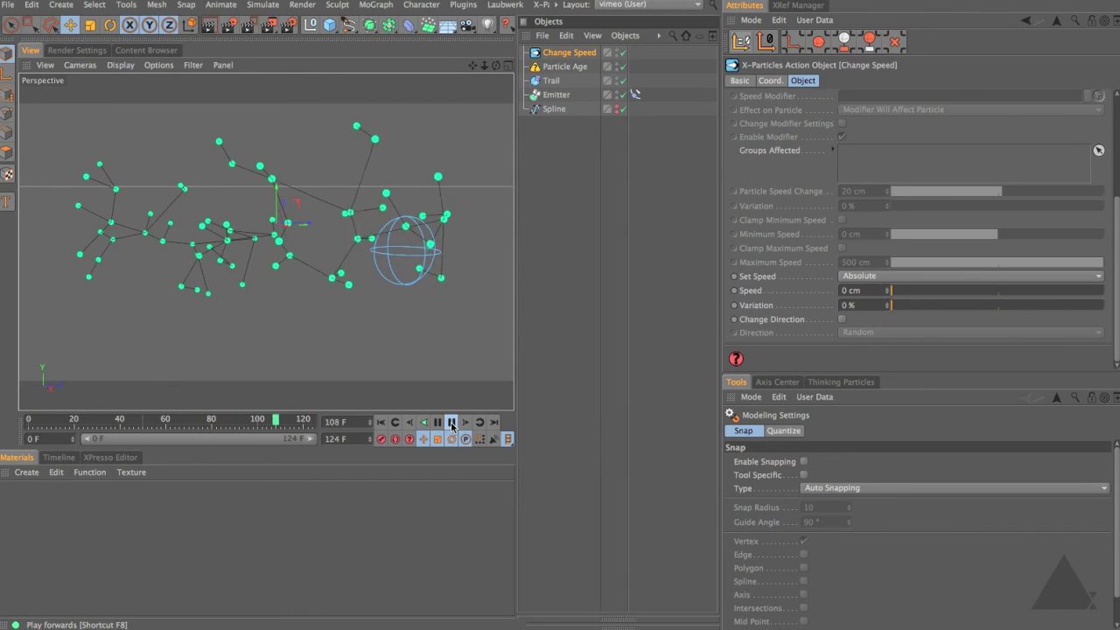
pyautogui.click(451, 422)
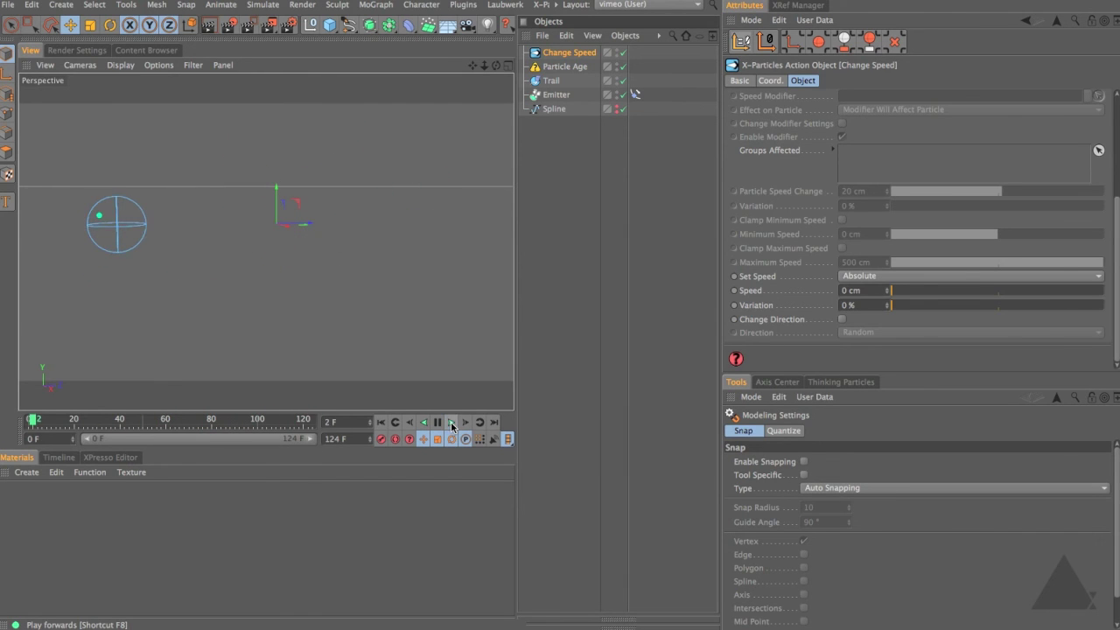
pyautogui.click(380, 422)
# - Set the emitter's Emission speed to 40 cm and play the animation
pyautogui.click(556, 95)
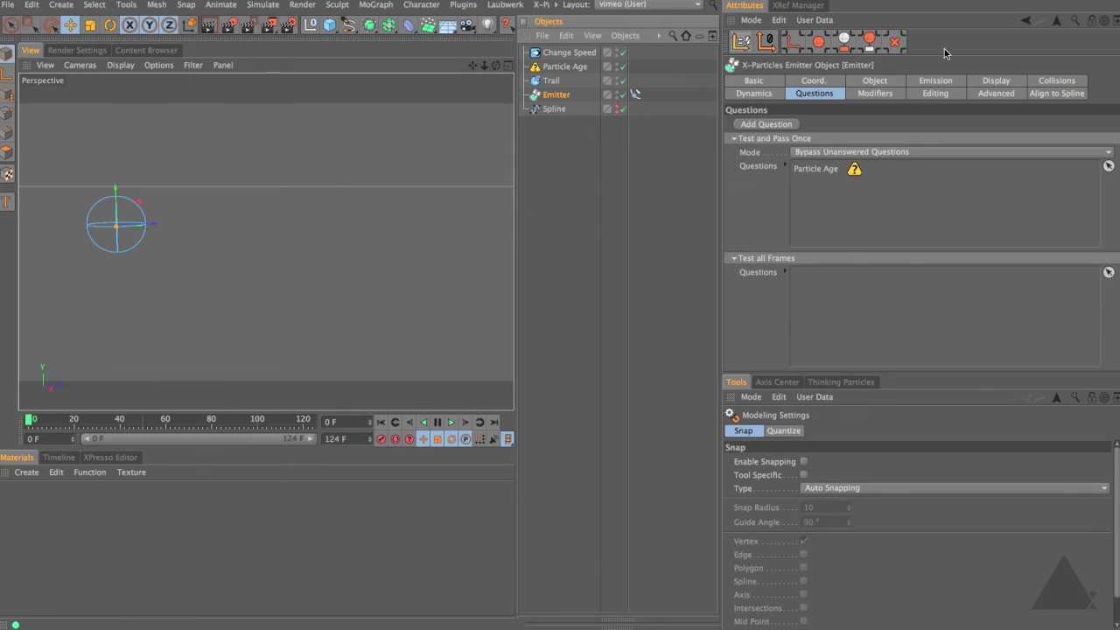
pyautogui.click(951, 80)
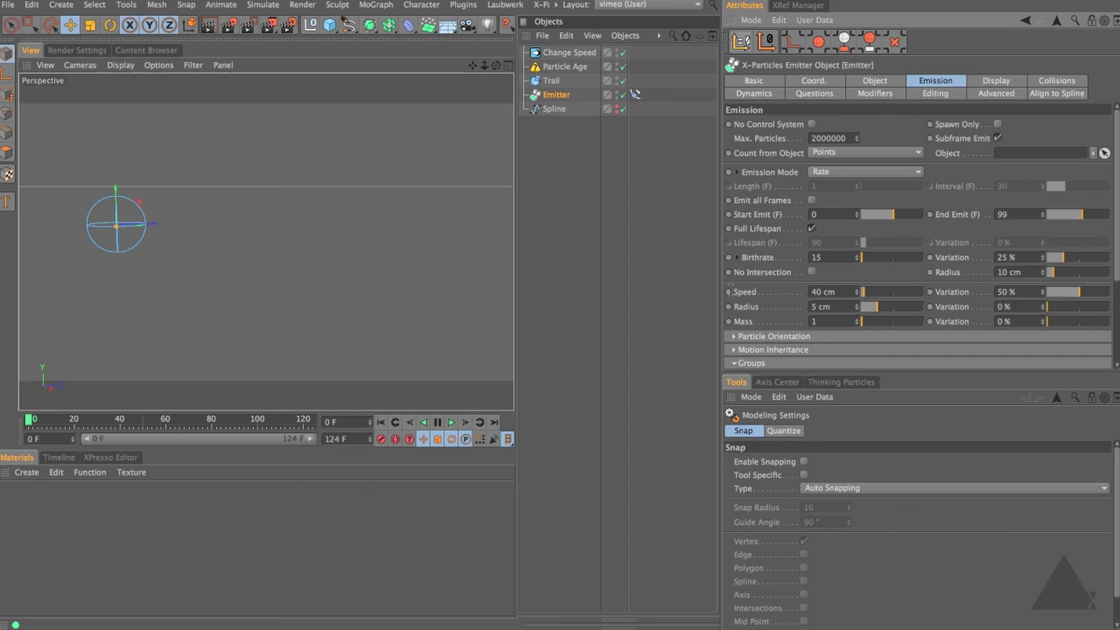
pyautogui.click(451, 423)
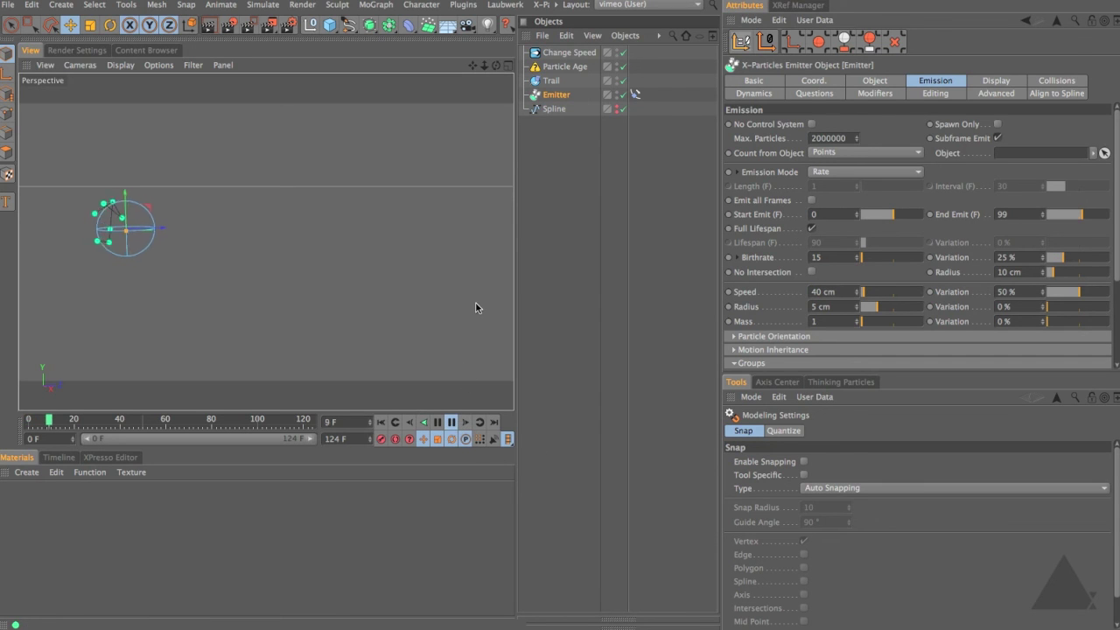